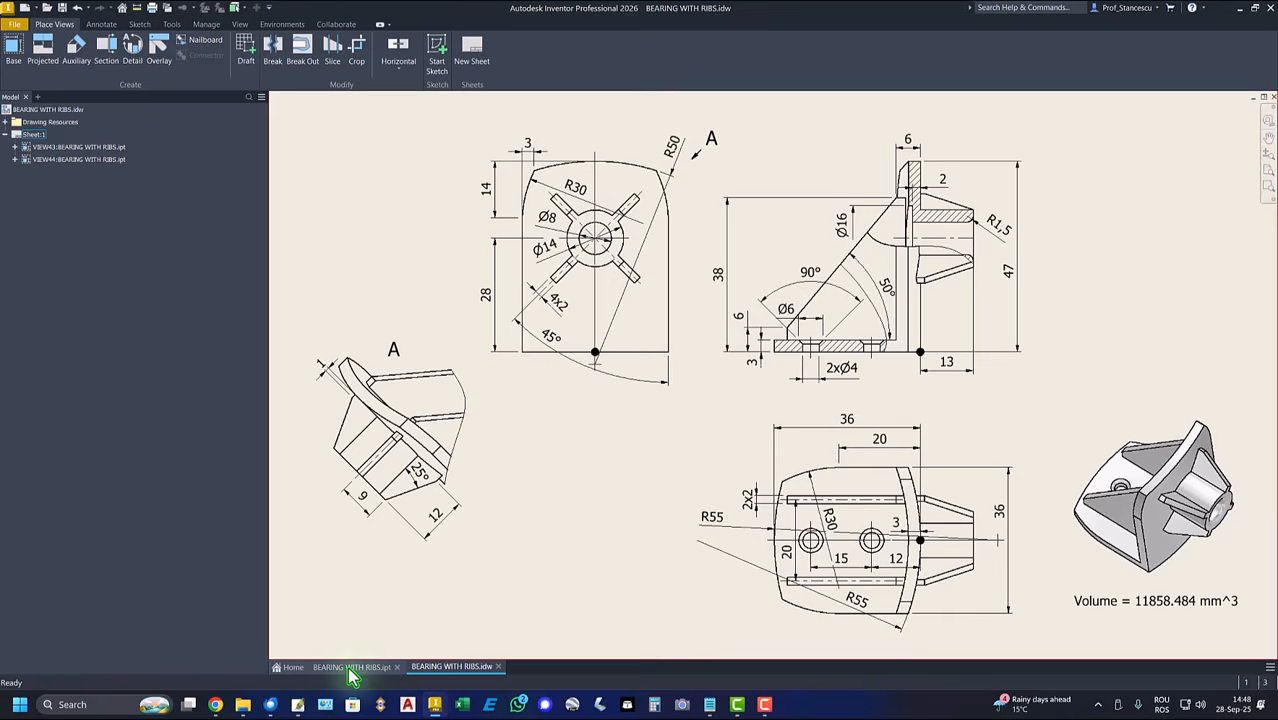
- Measure the radius of the outer edge of the boss in the part model and return to the drawing to compare it
left_click(352, 667)
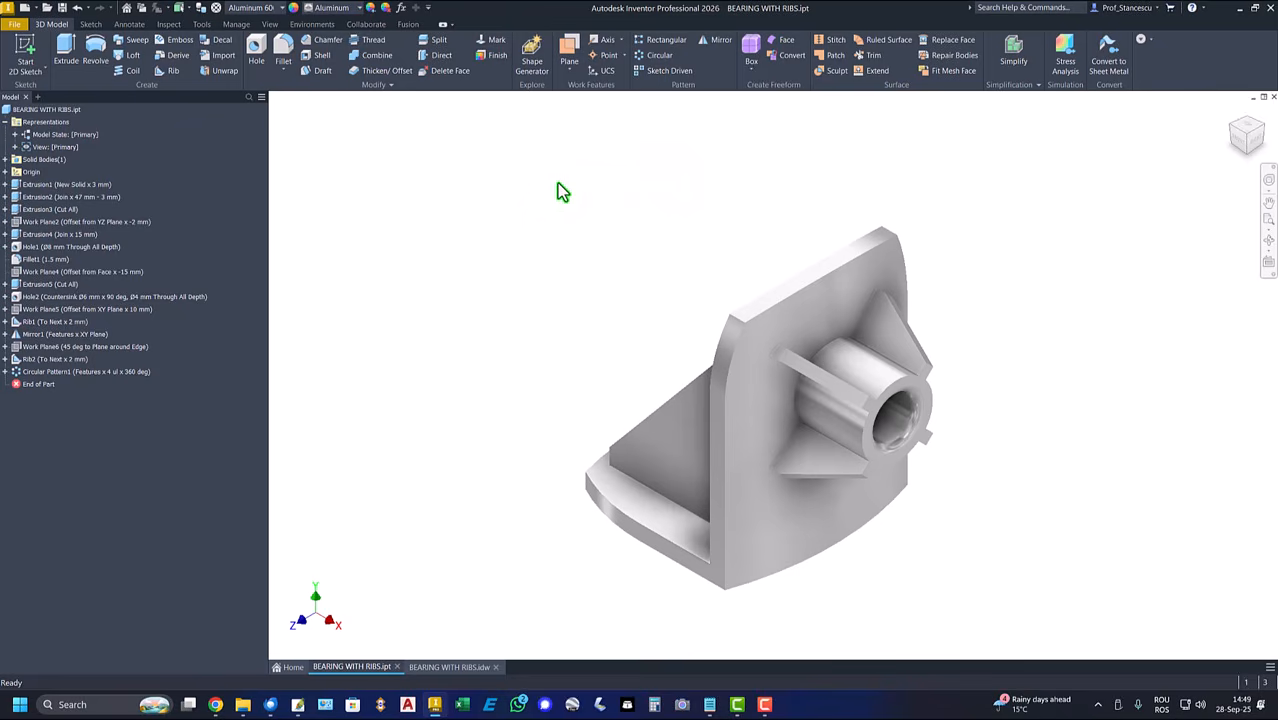
key("m")
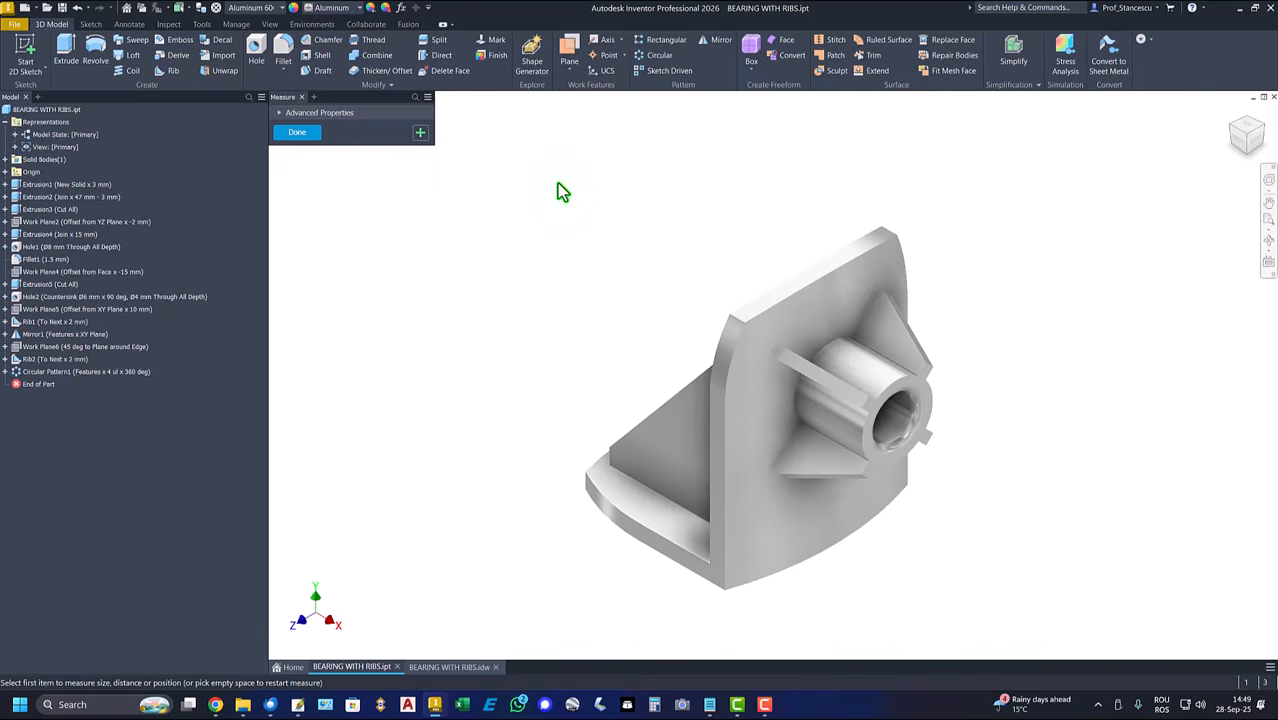
left_click(896, 390)
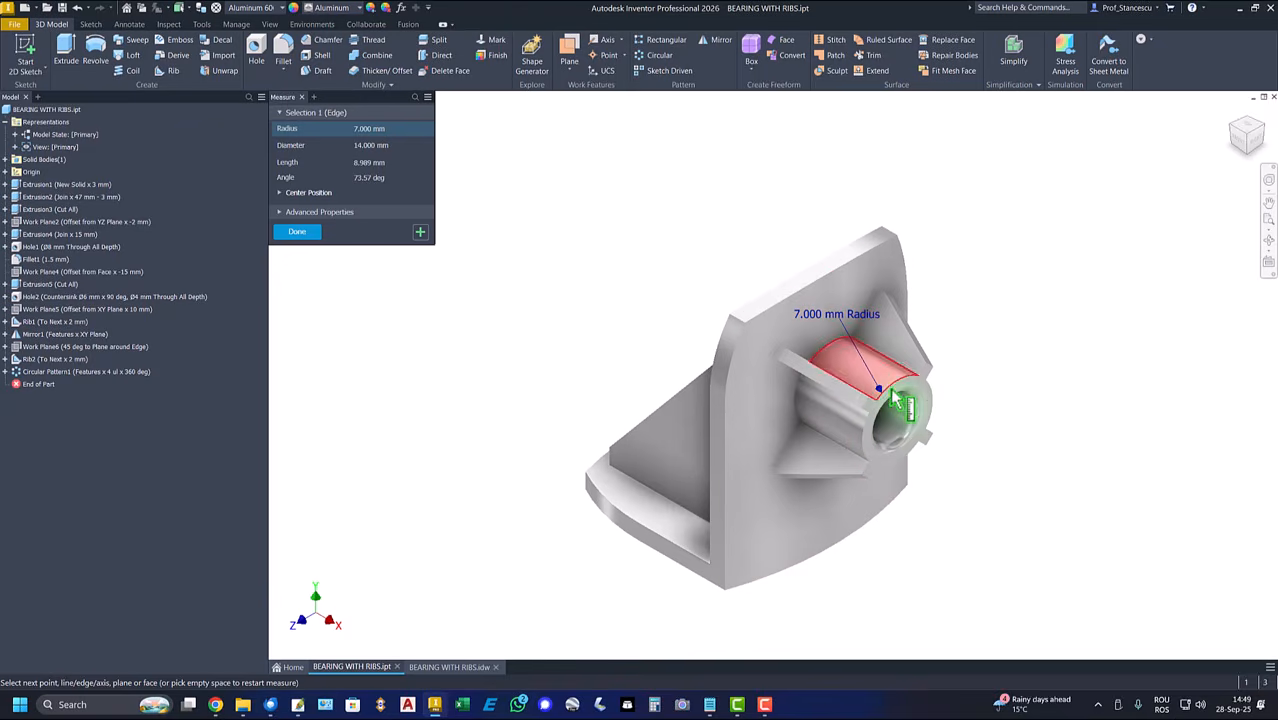
left_click(314, 234)
left_click(462, 667)
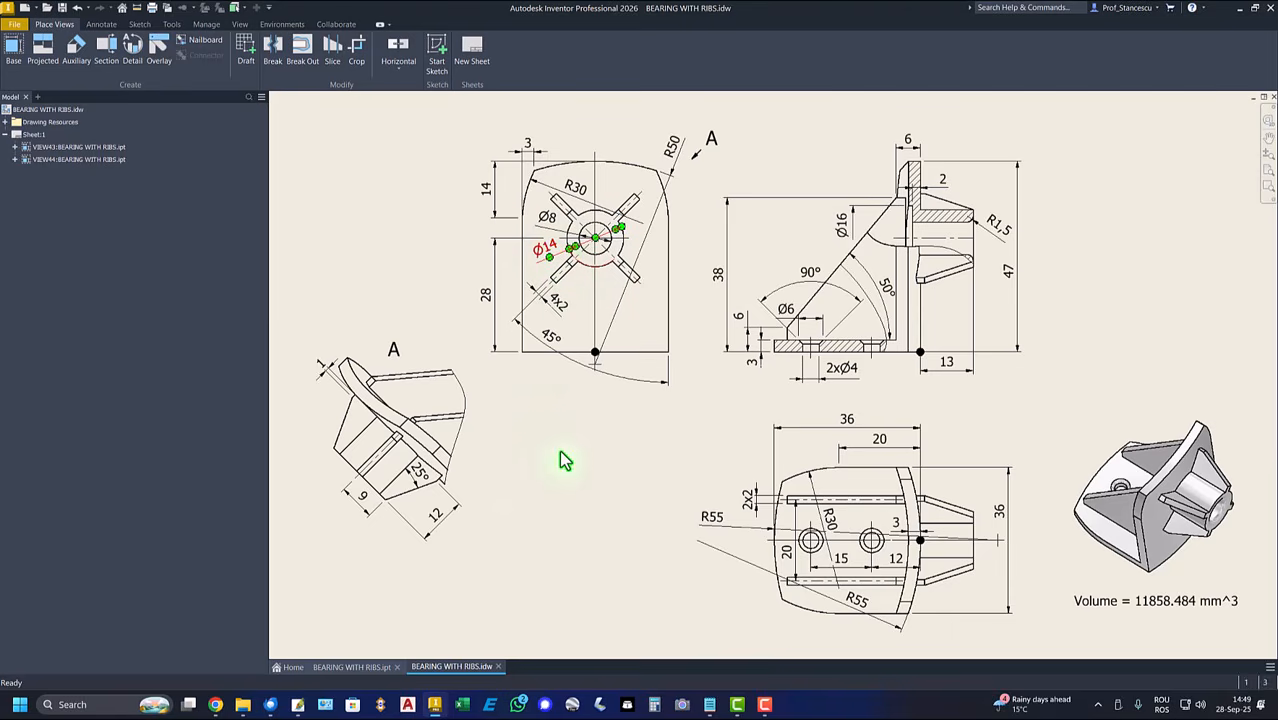
- Inspect where the origin's center point lies on the BEARING WITH RIBS part
left_click(350, 666)
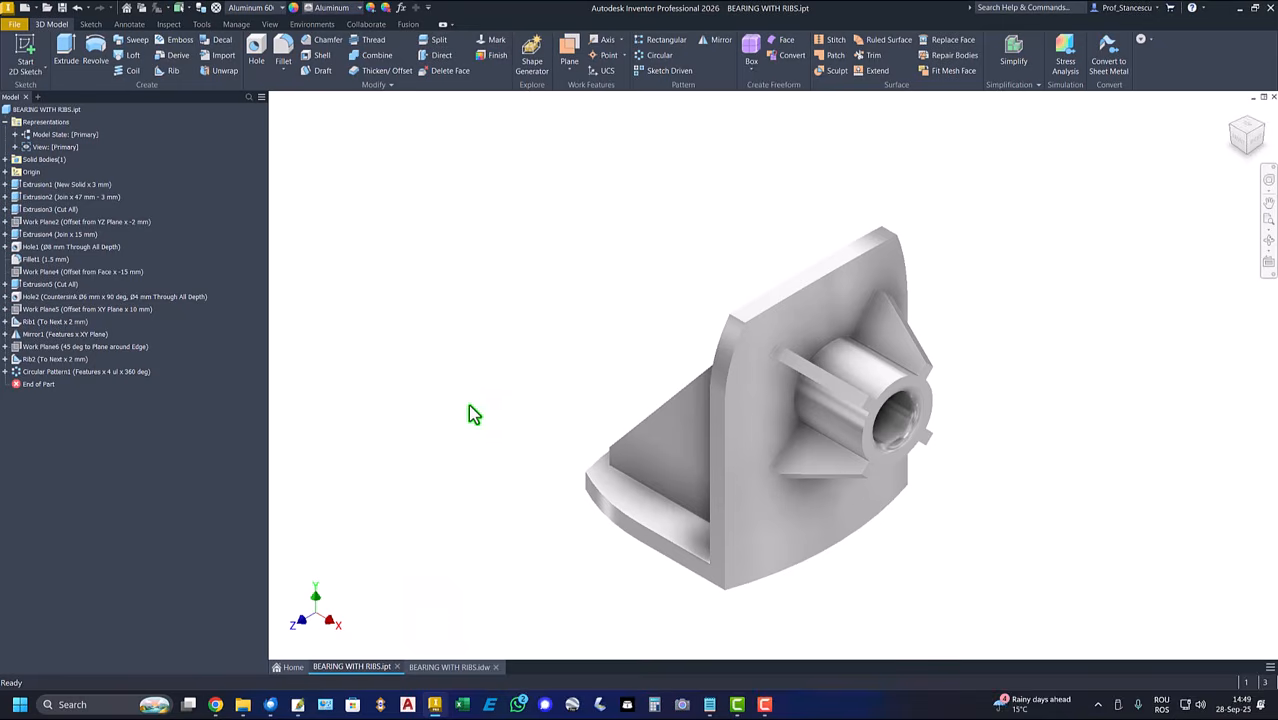
middle_click_drag(474, 414, 442, 320, "shift")
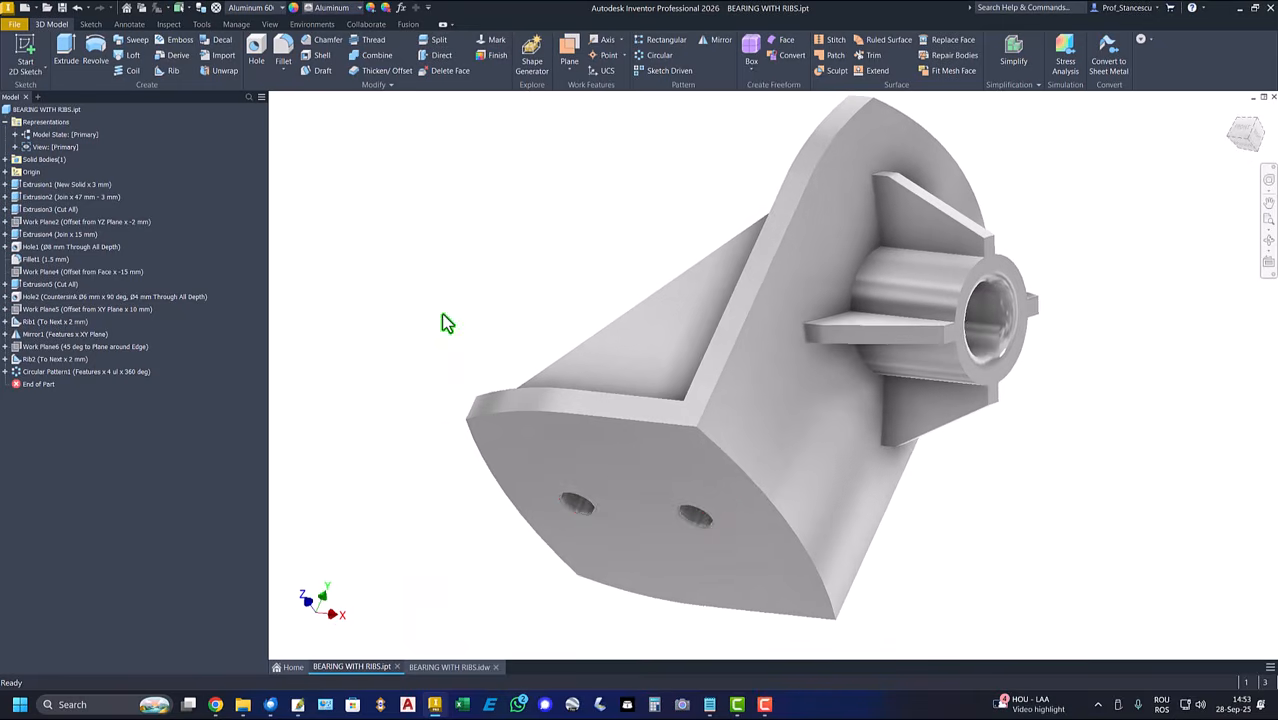
left_click(6, 173)
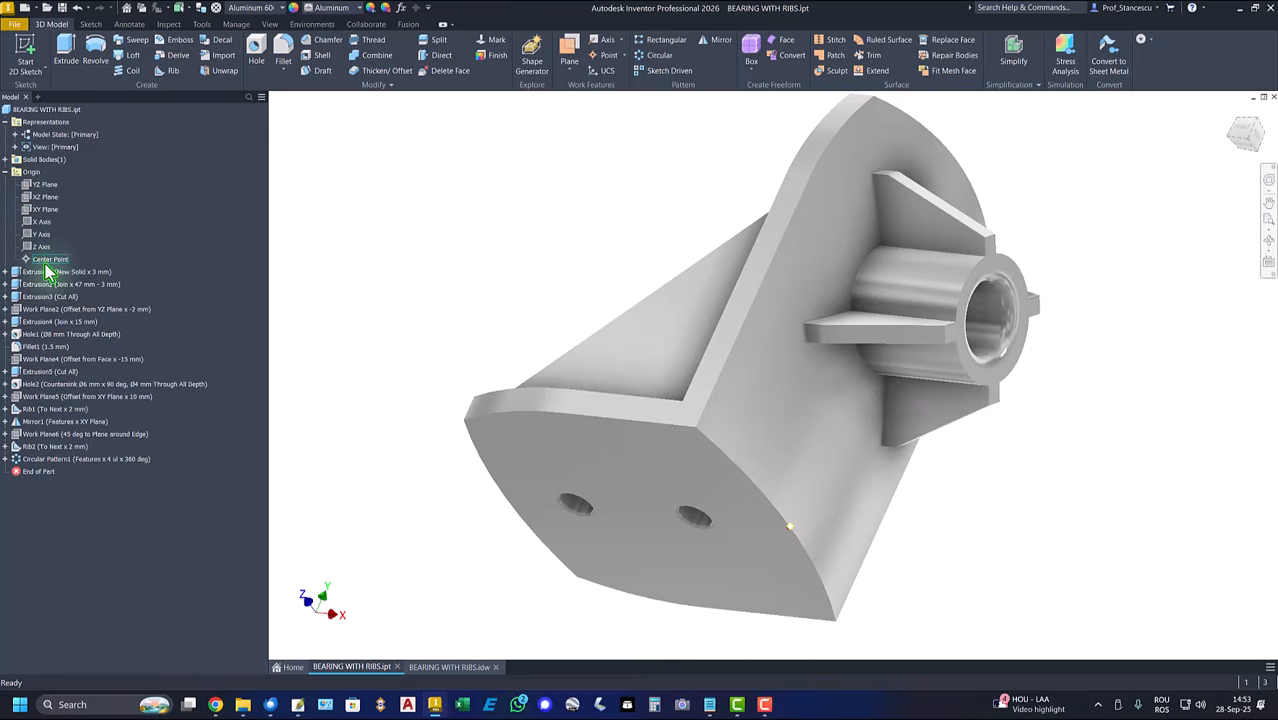
left_click(45, 260)
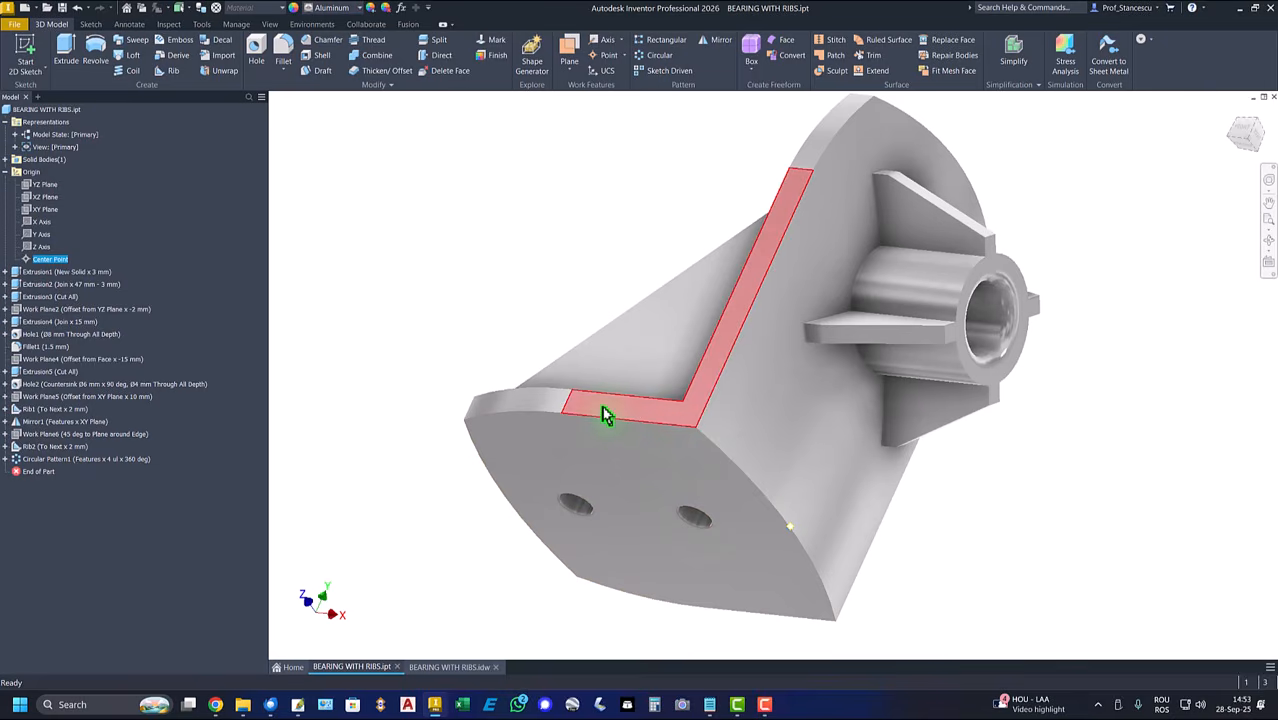
left_click(559, 258)
key("F6")
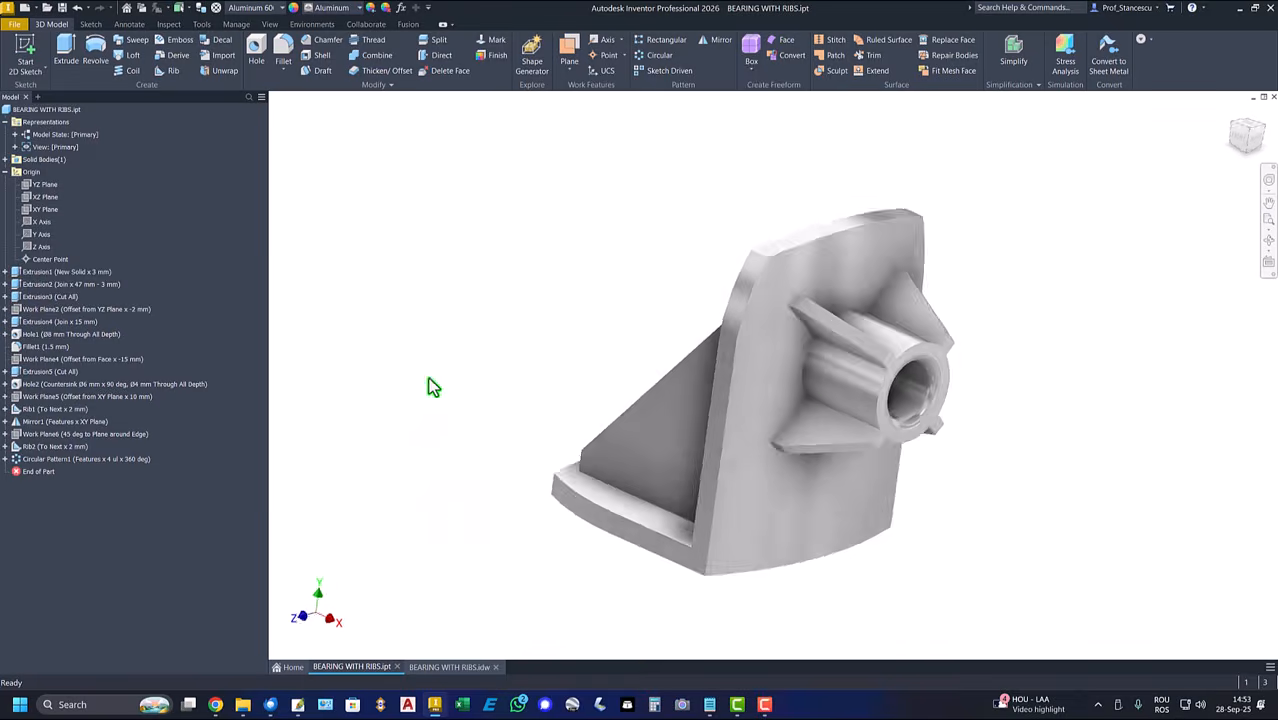
- Create a new part from the metric Standard (mm).ipt template and start a 2D sketch on the XZ plane
left_click(26, 8)
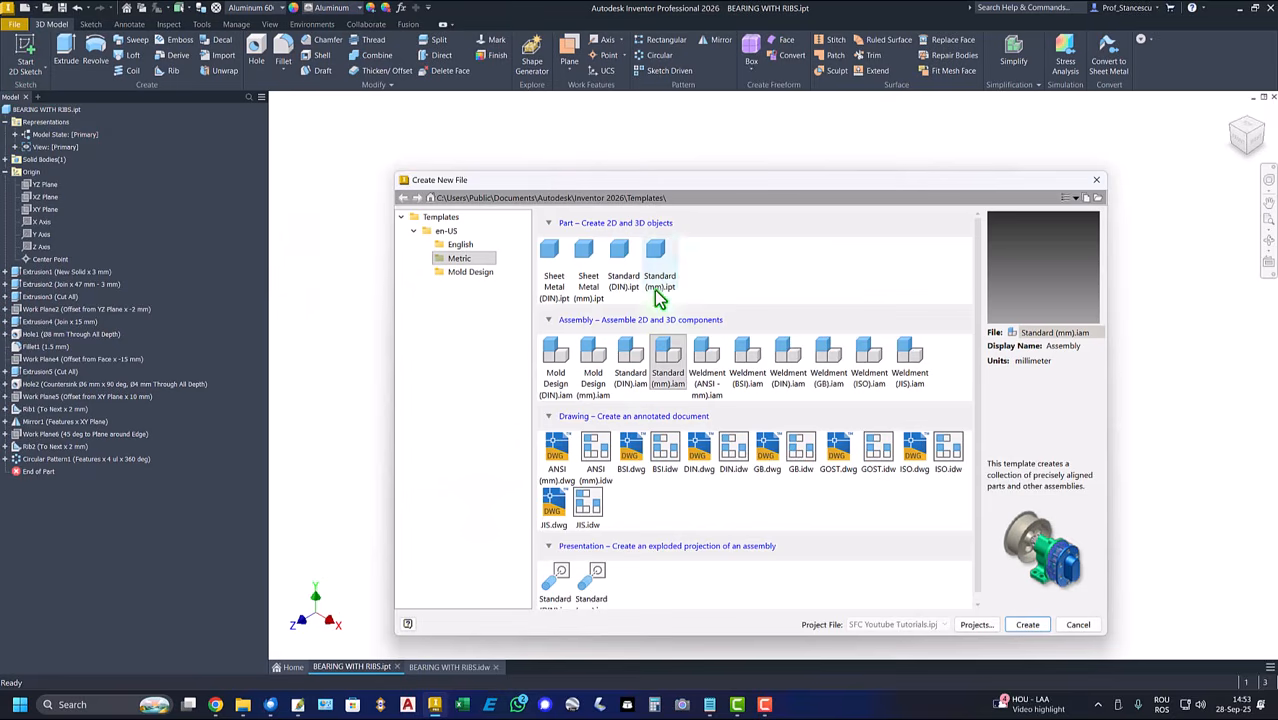
double_click(665, 253)
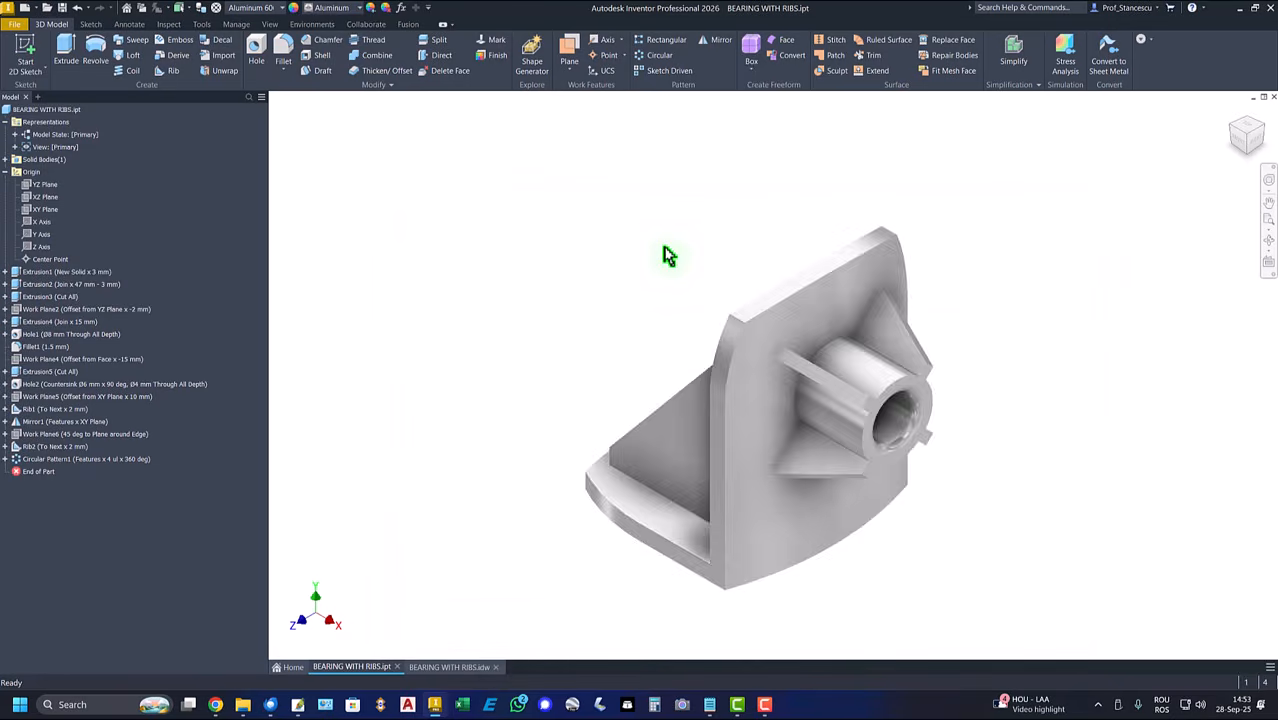
left_click(25, 50)
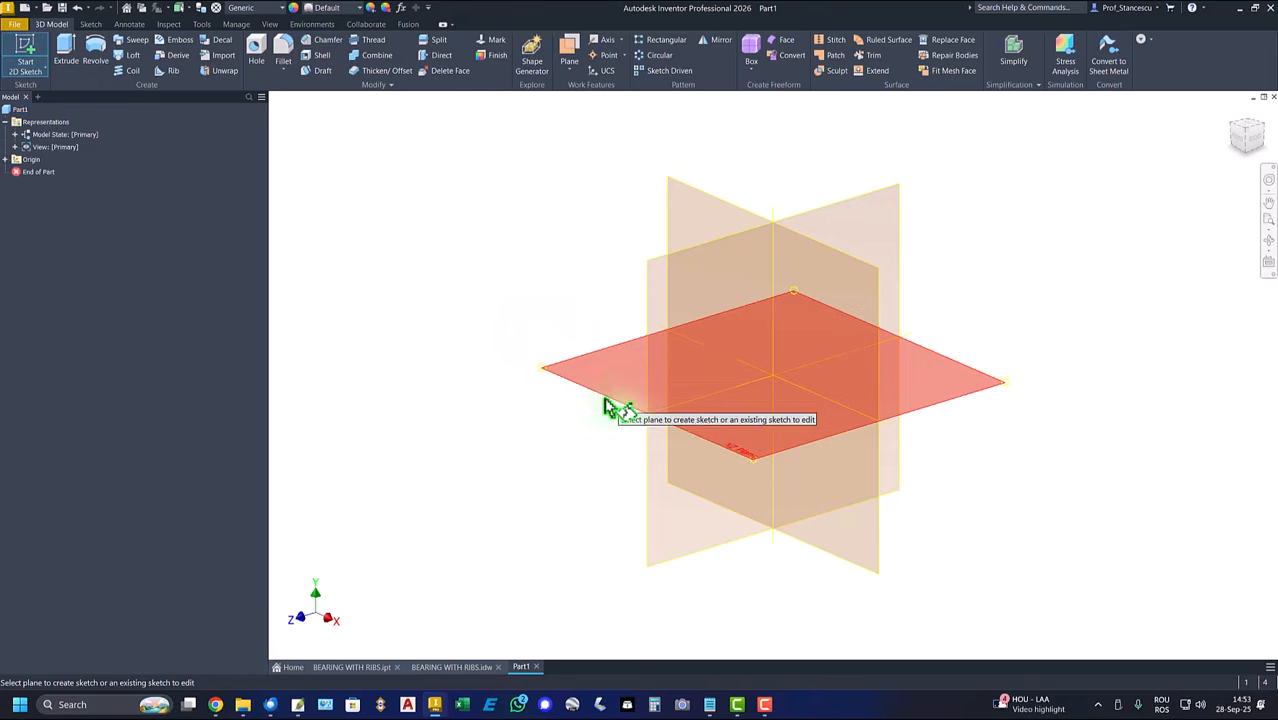
left_click(616, 393)
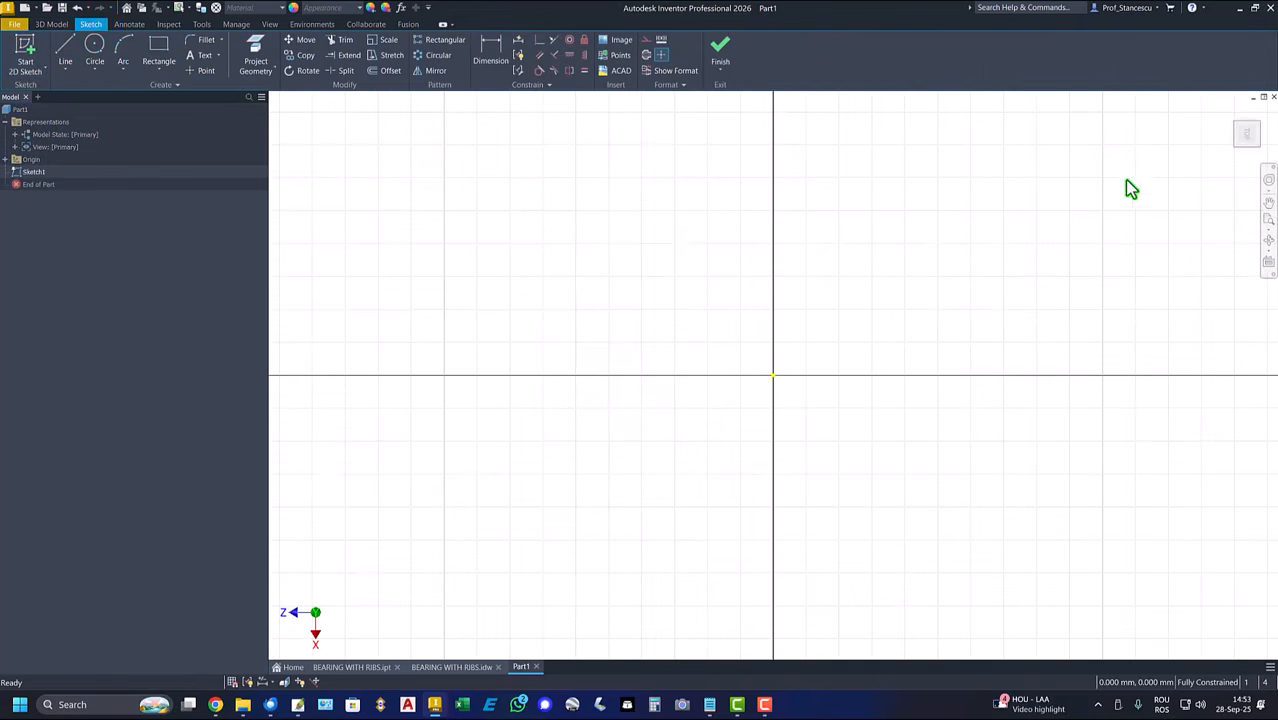
left_click(1272, 118)
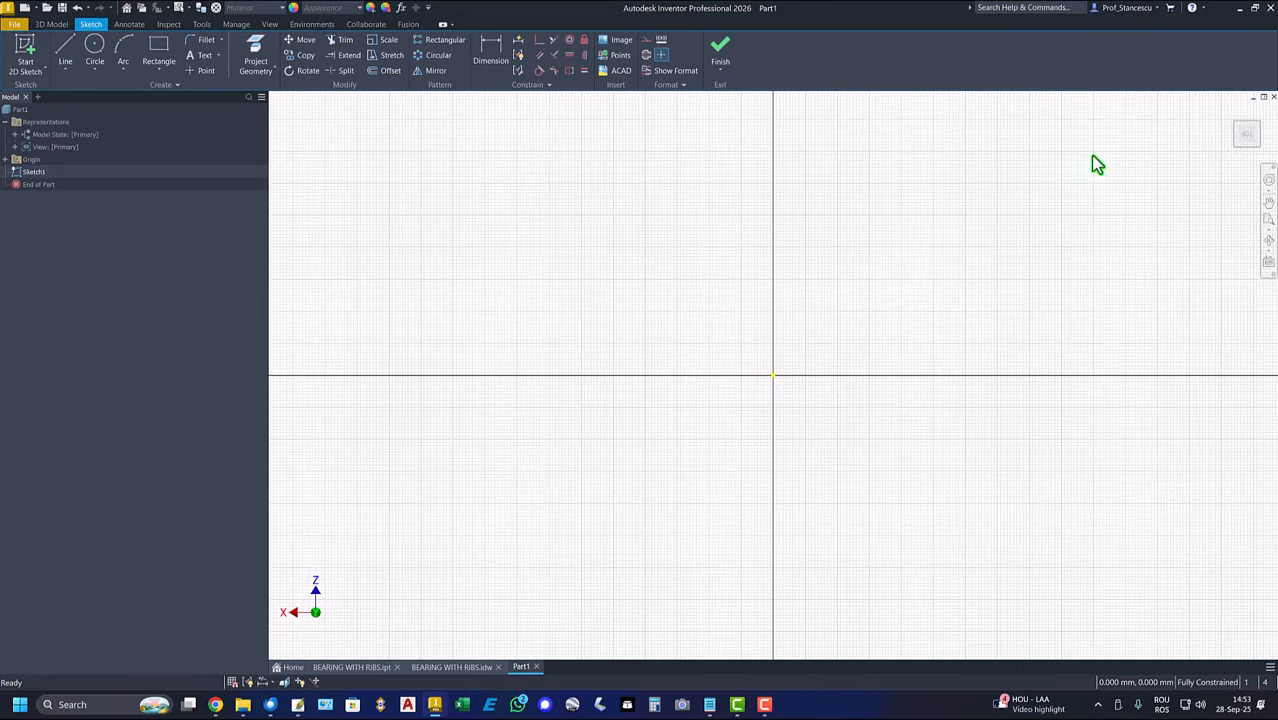
left_click(1263, 118)
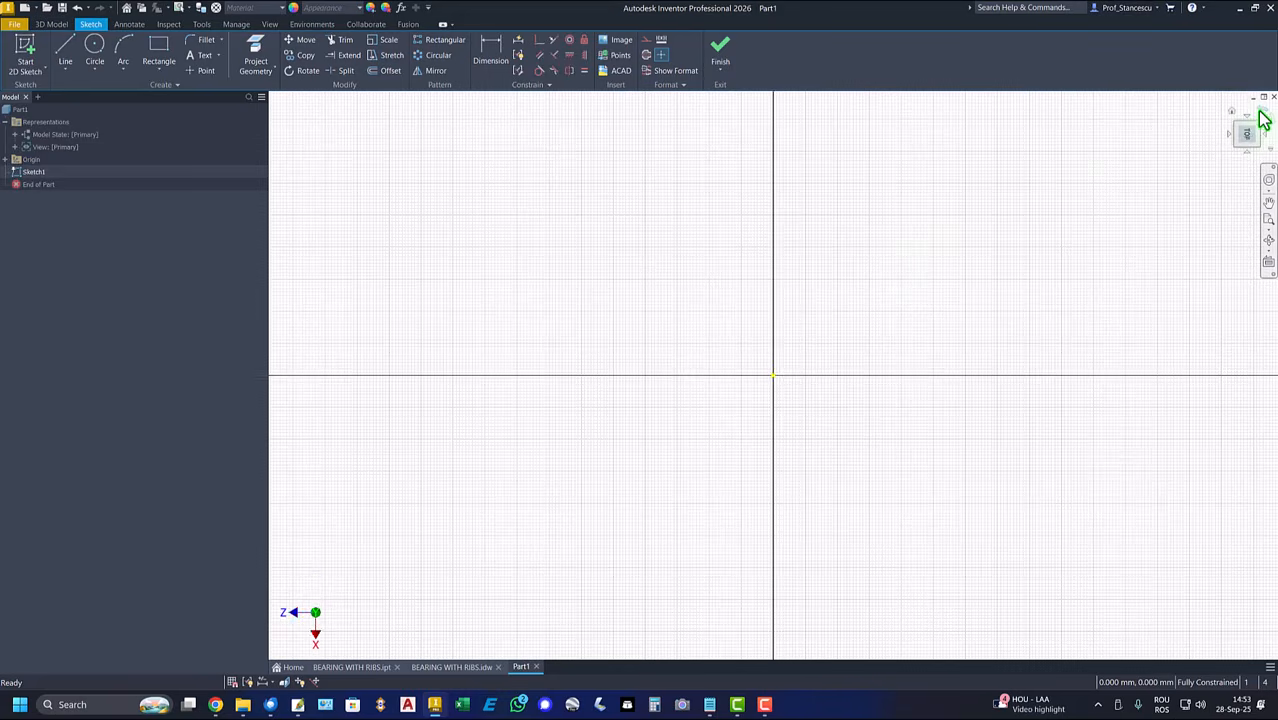
left_click(1263, 118)
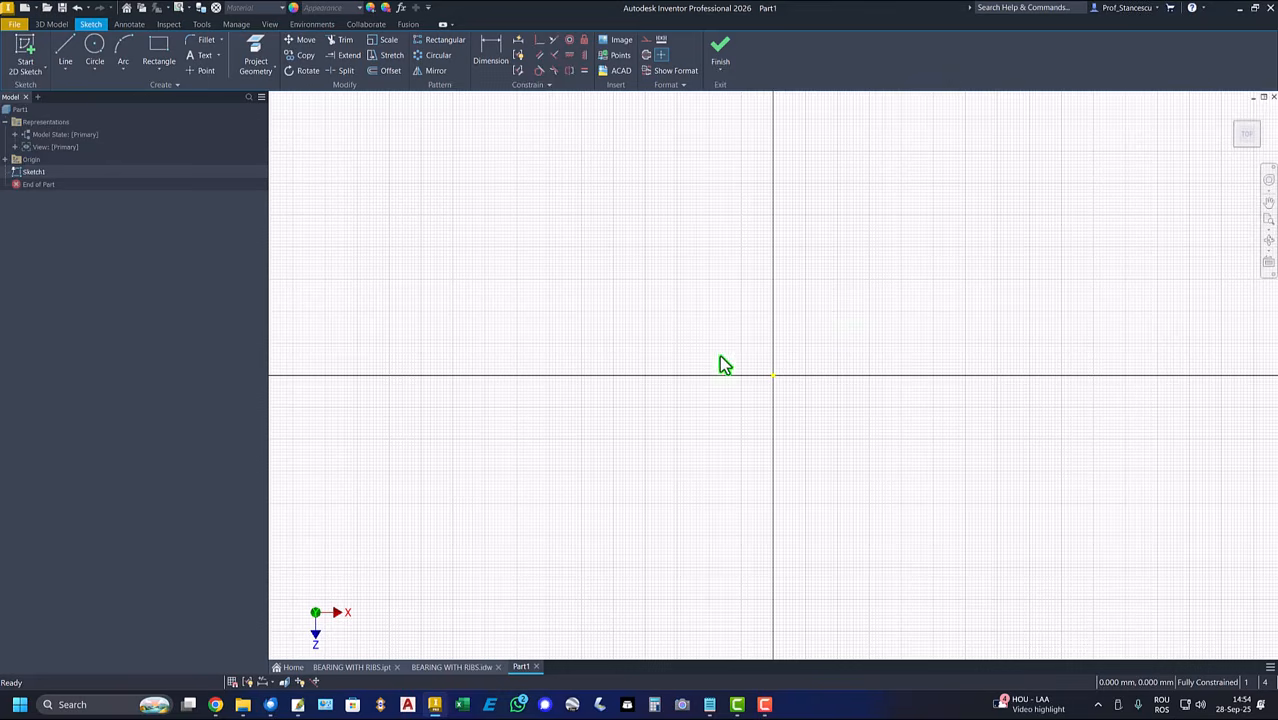
- Sketch a 2 mm diameter circle on the negative X side and align its center horizontally with the origin
scroll(747, 365, "down", 6)
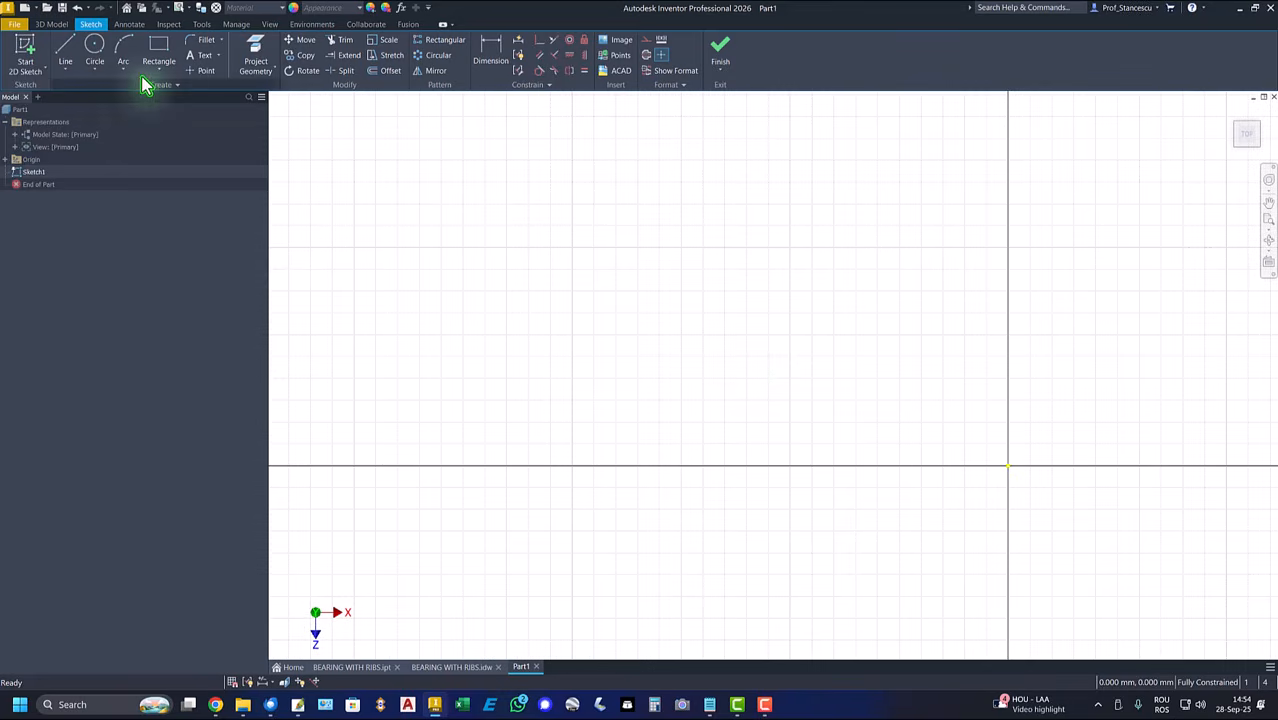
left_click(95, 48)
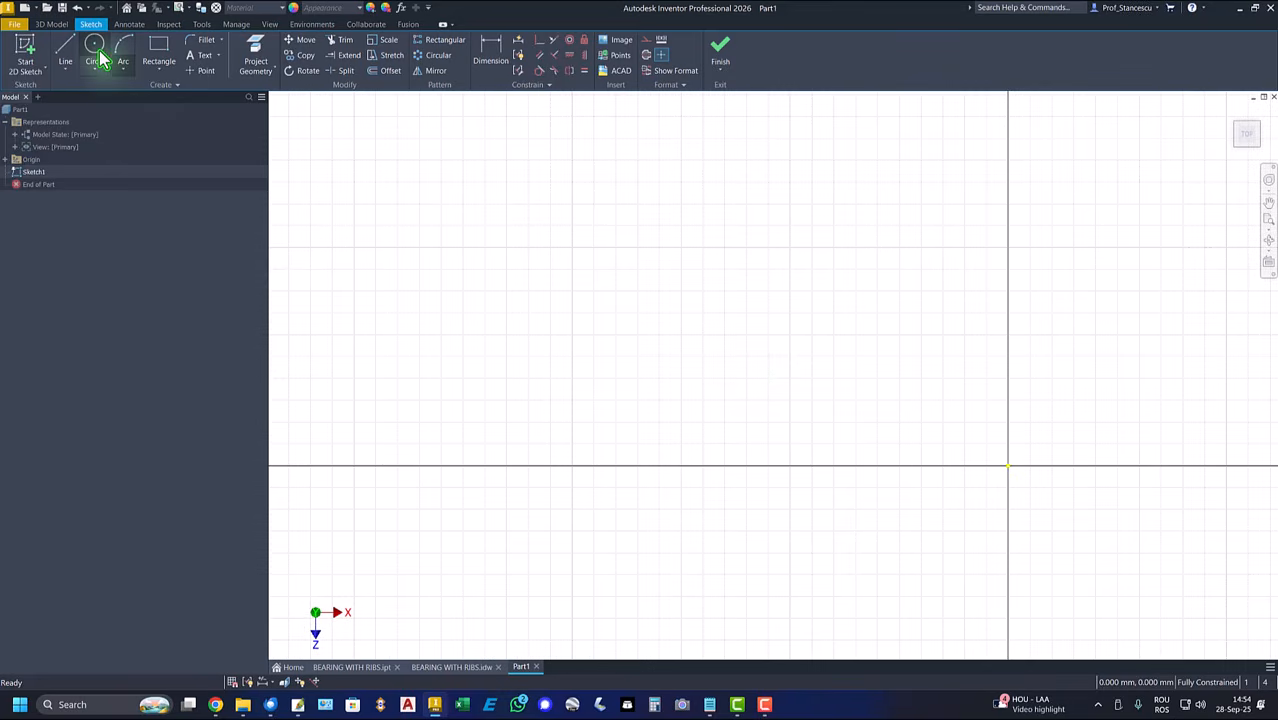
left_click(906, 436)
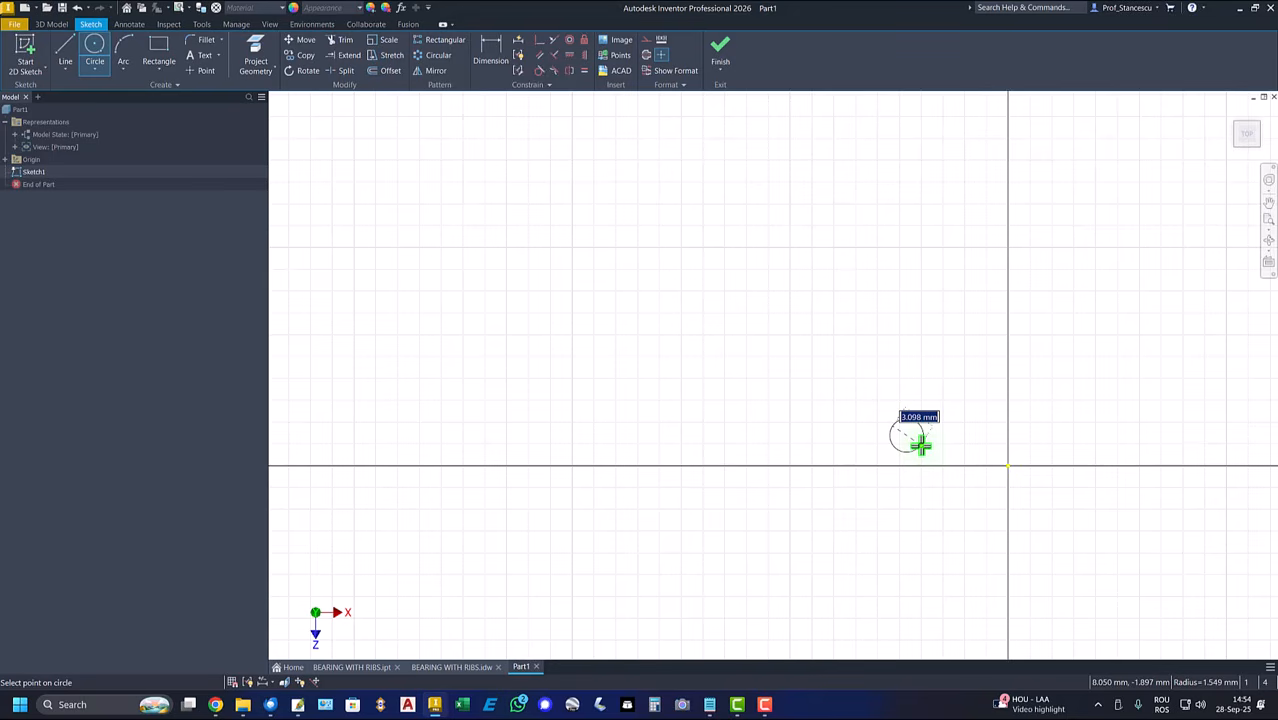
type("2")
key("Return")
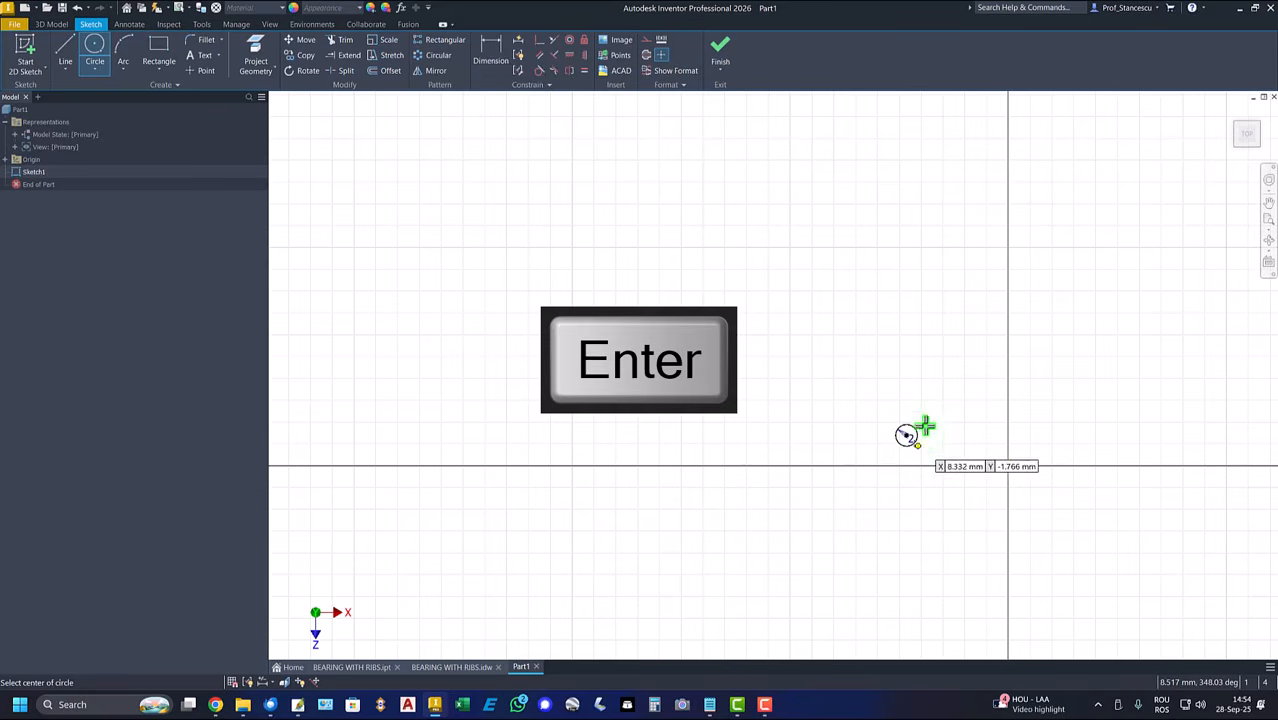
left_click(569, 56)
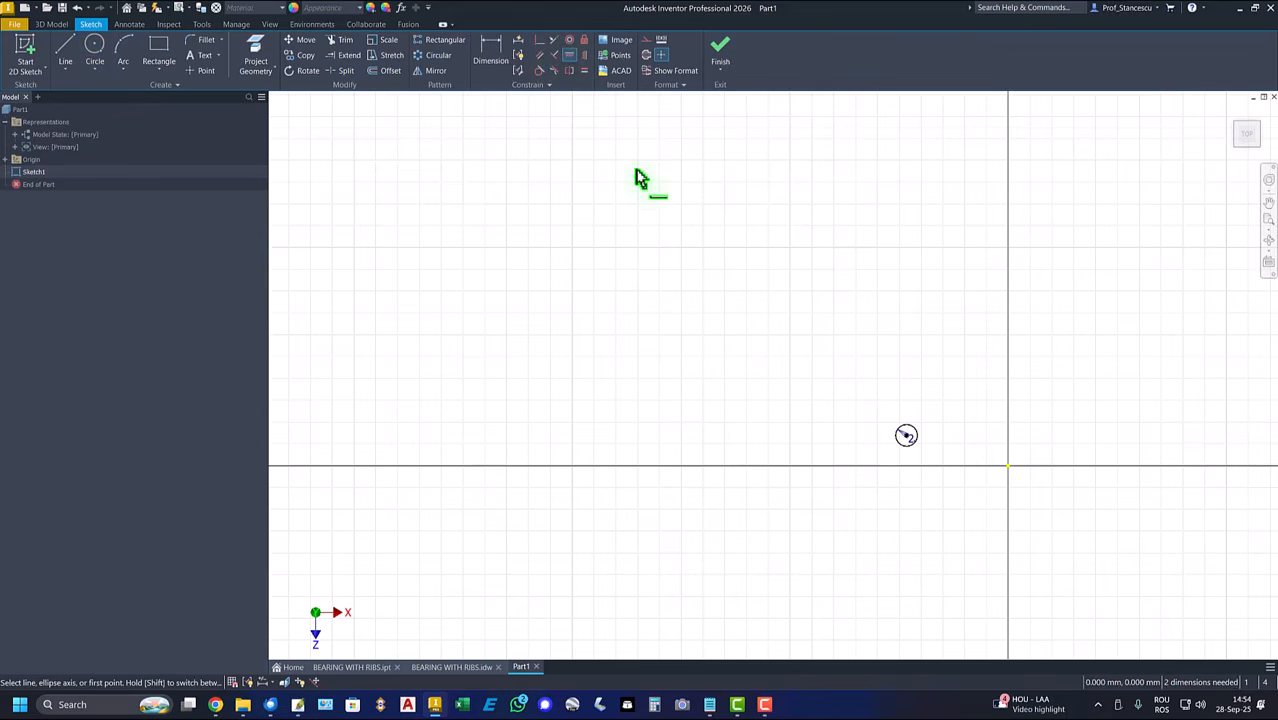
left_click(906, 436)
left_click(1009, 470)
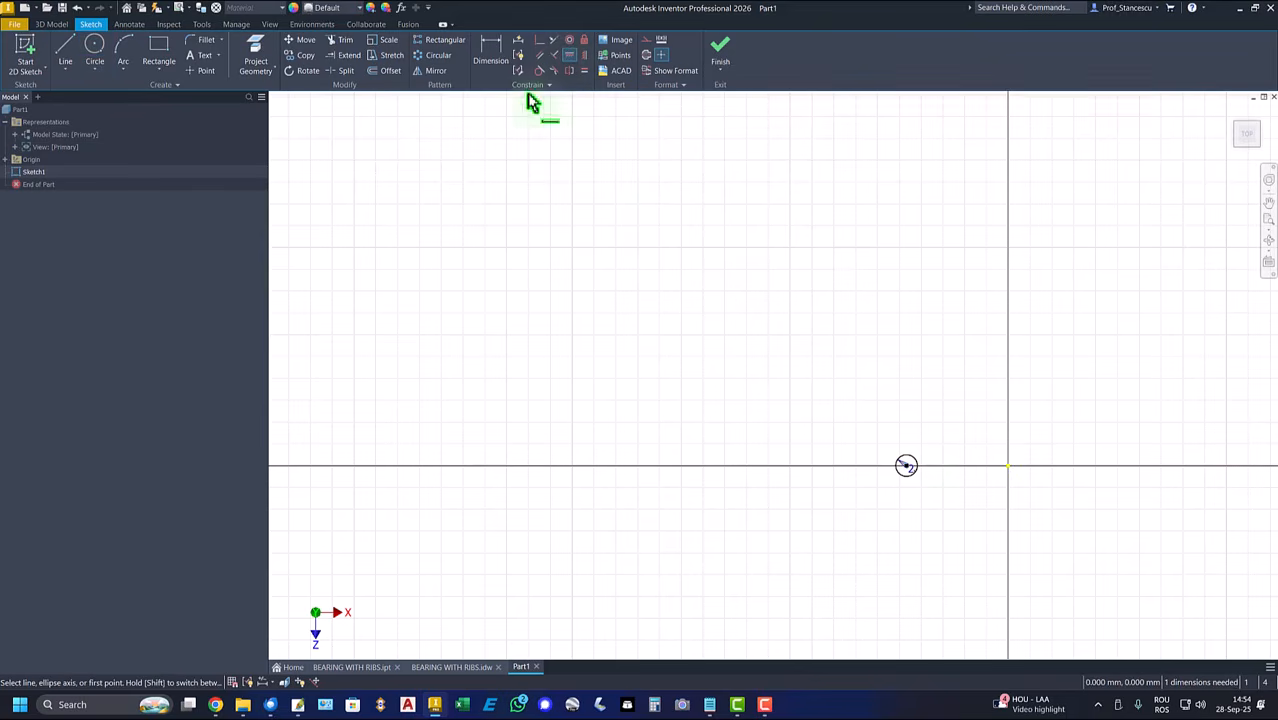
- Dimension the circle's center 2 mm from the origin and finish the sketch
left_click(491, 50)
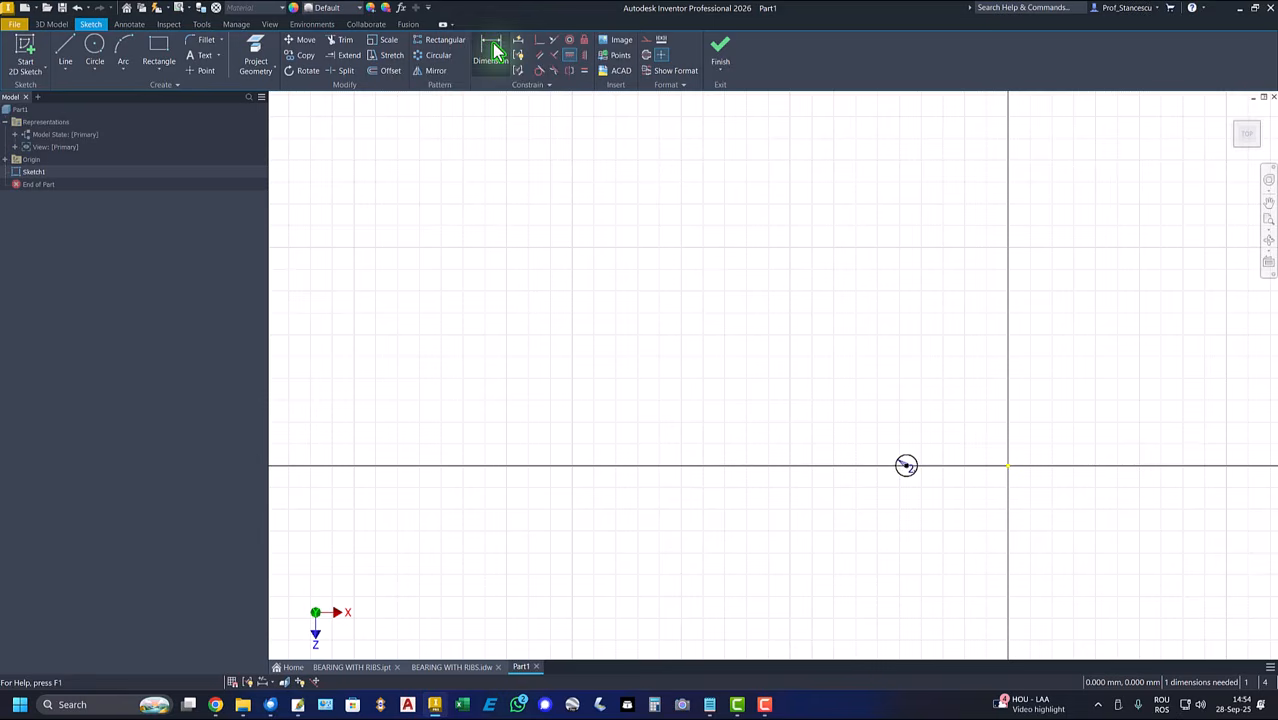
left_click(907, 465)
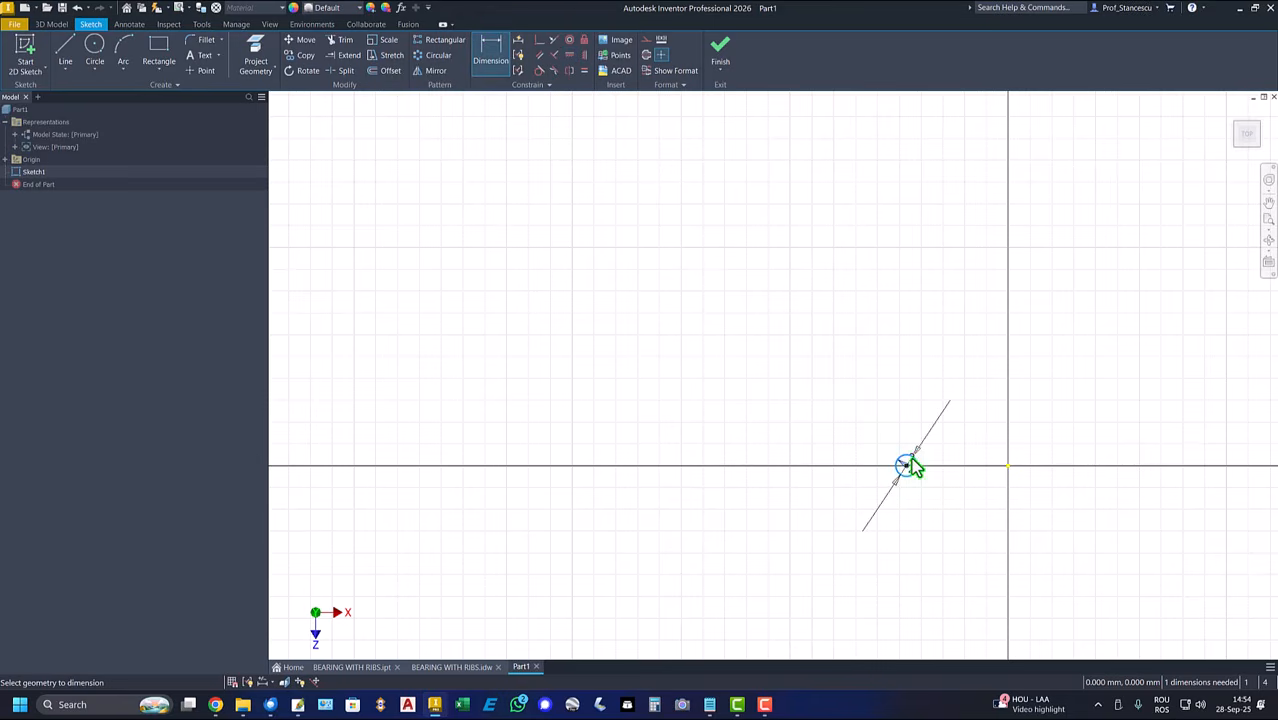
left_click(1008, 469)
left_click(974, 405)
type("2")
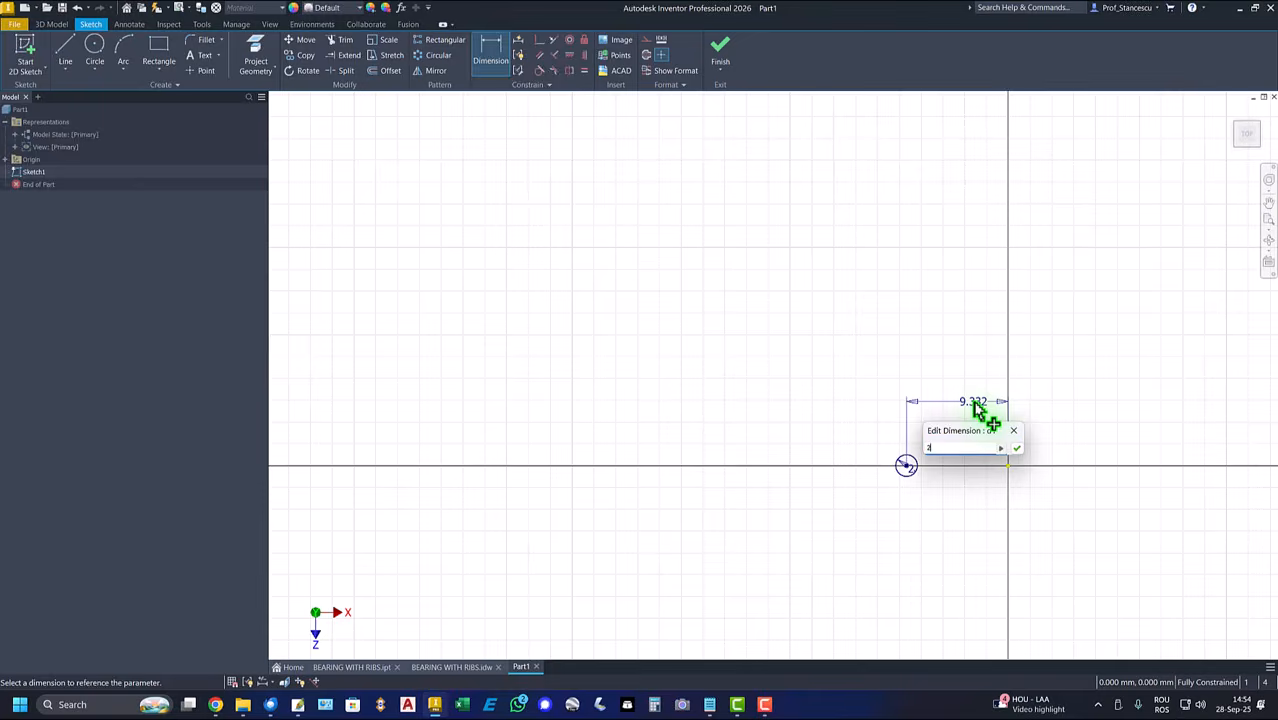
key("Return")
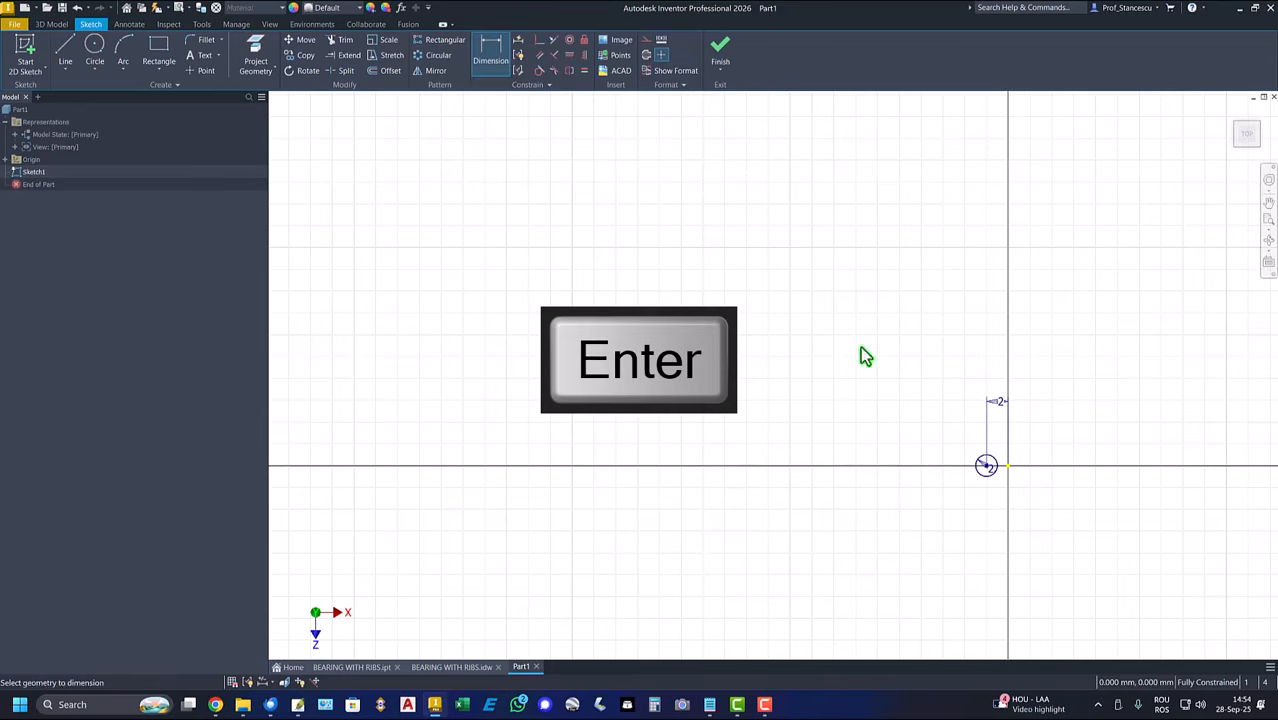
left_click(720, 48)
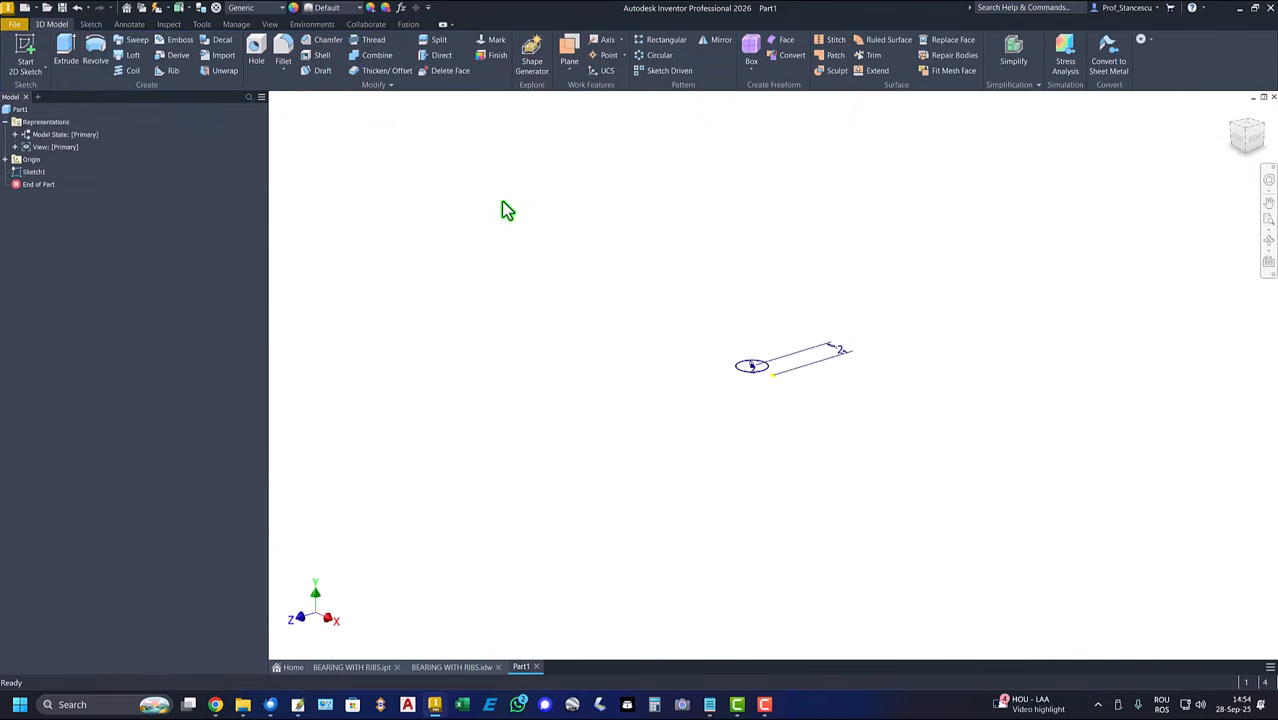
- Extrude the circle profile by 1 mm as a new solid
left_click(65, 50)
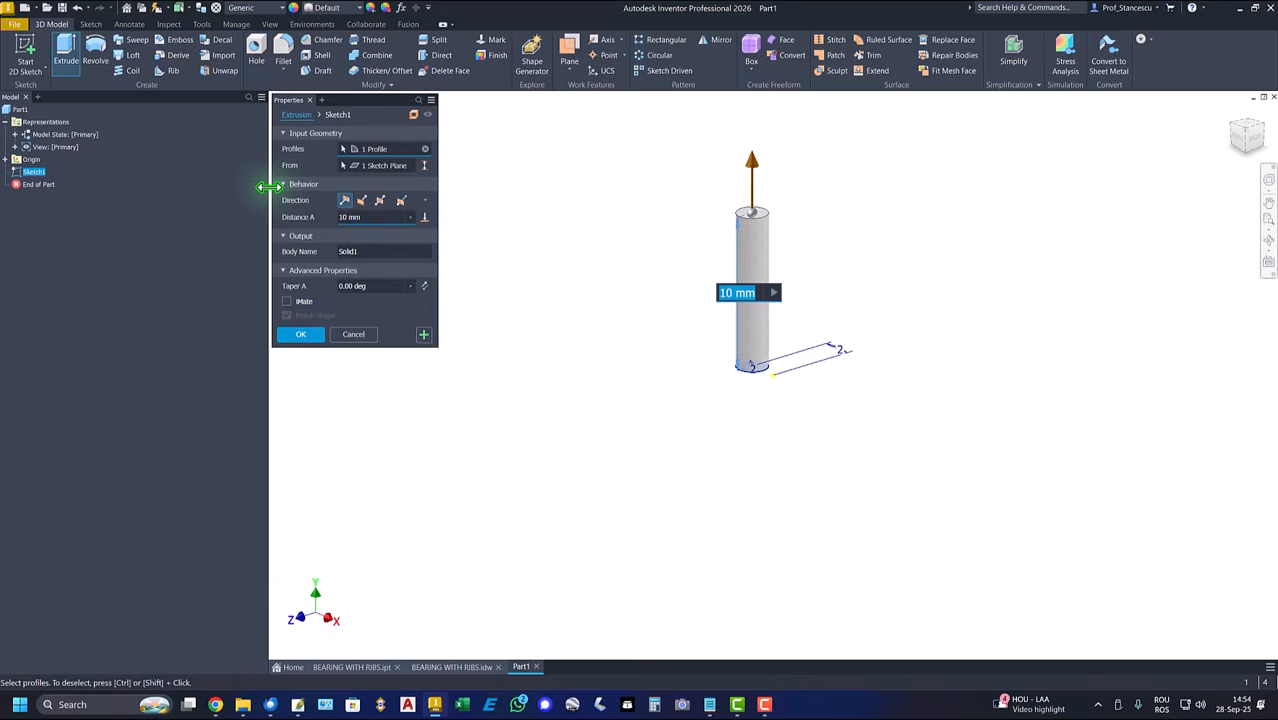
type("1")
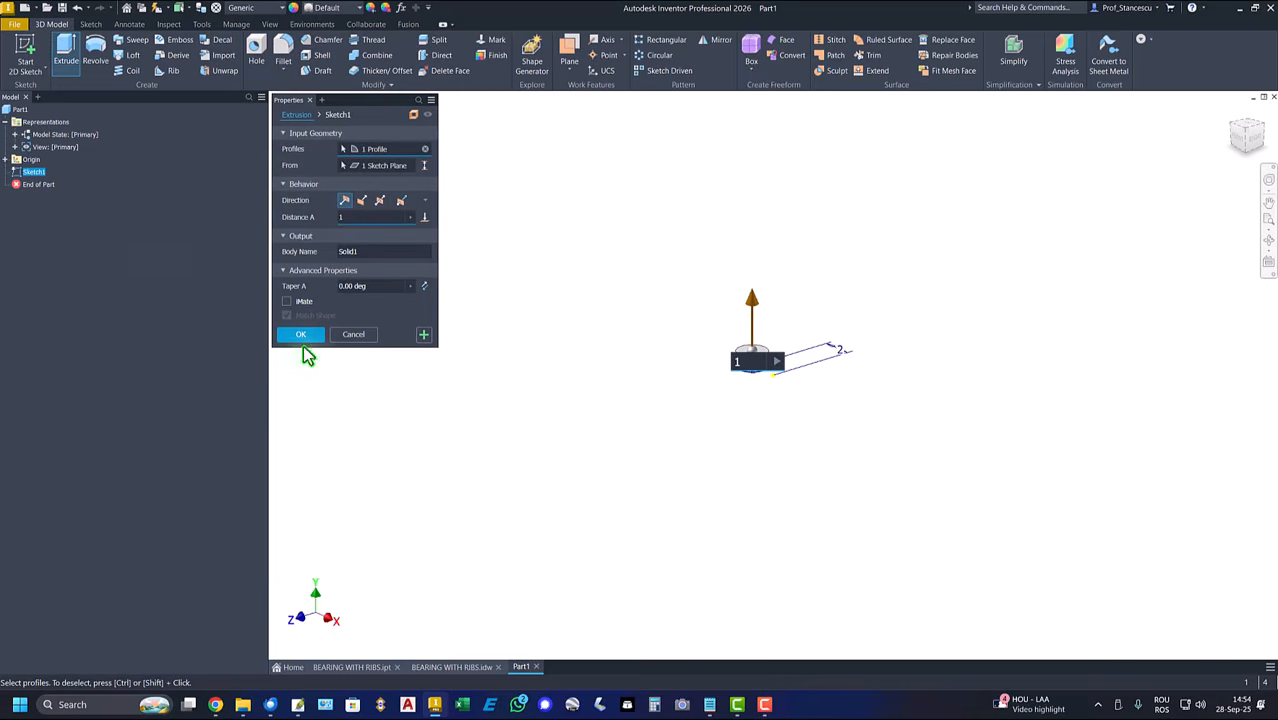
left_click(303, 336)
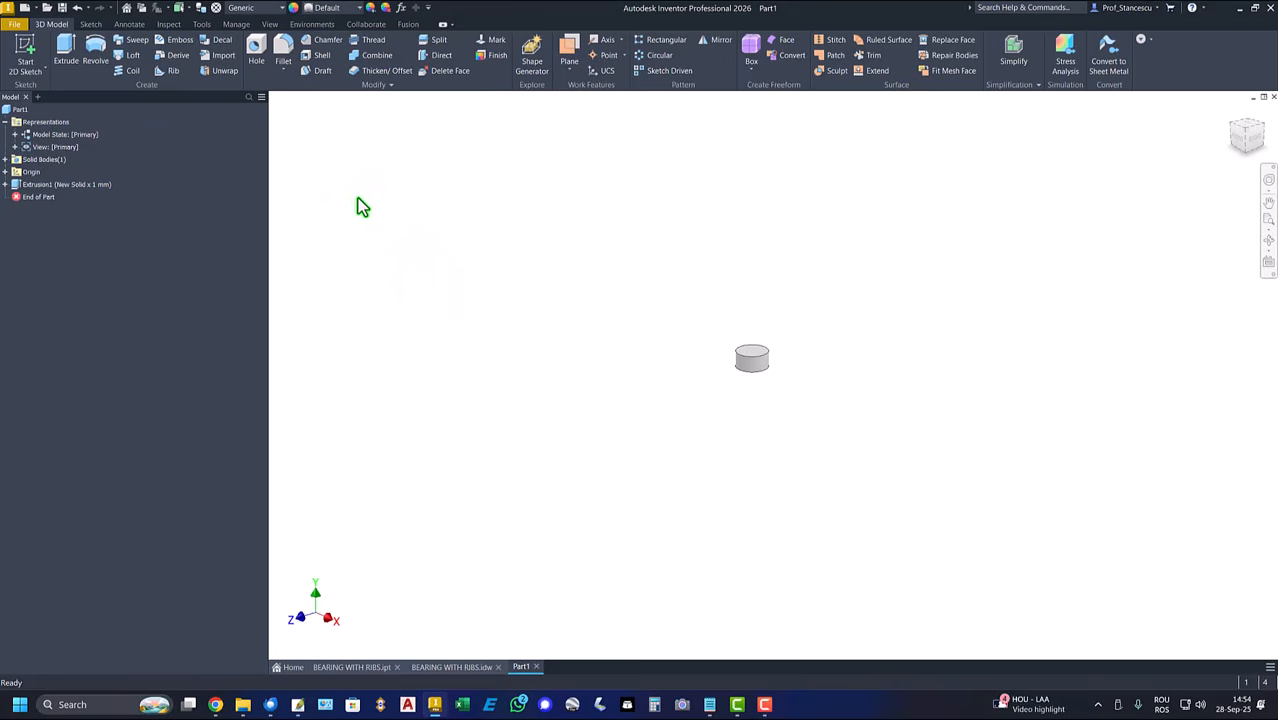
- Start deriving BEARING WITH RIBS.ipt from the Tutorial Inventor - 632 Scaled Part folder into the current part
left_click(177, 58)
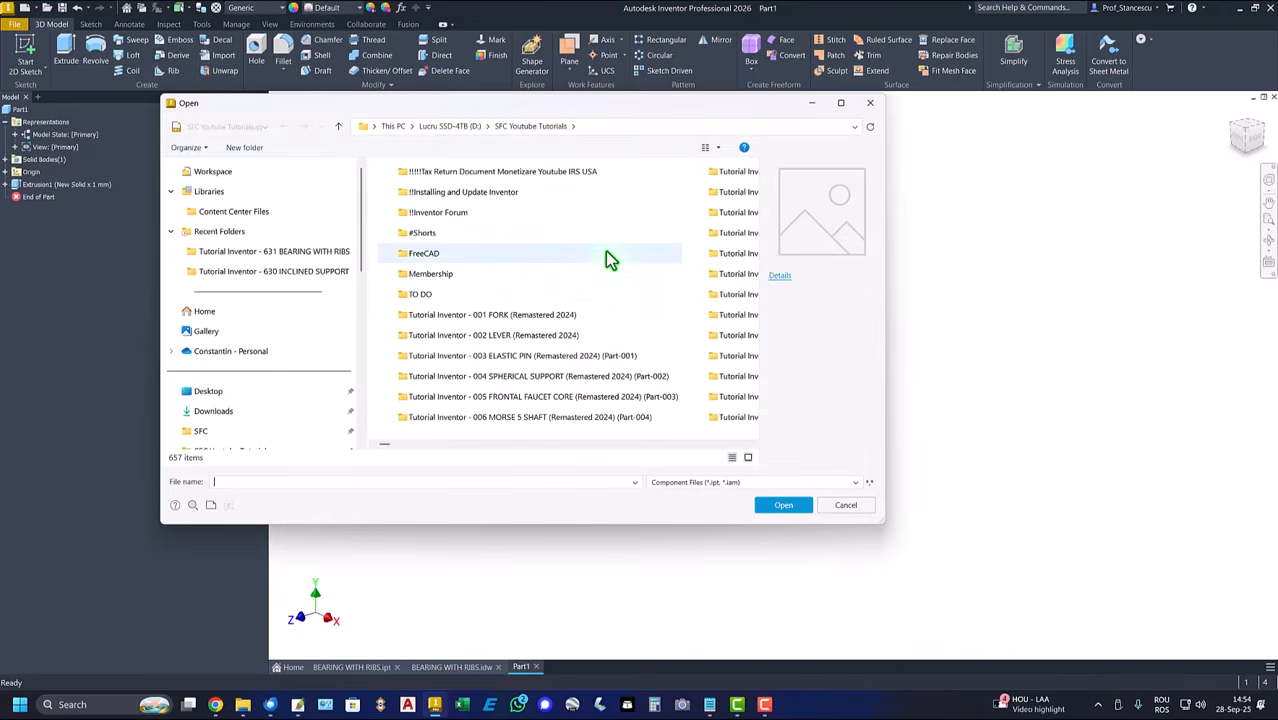
left_click(538, 342)
key("End")
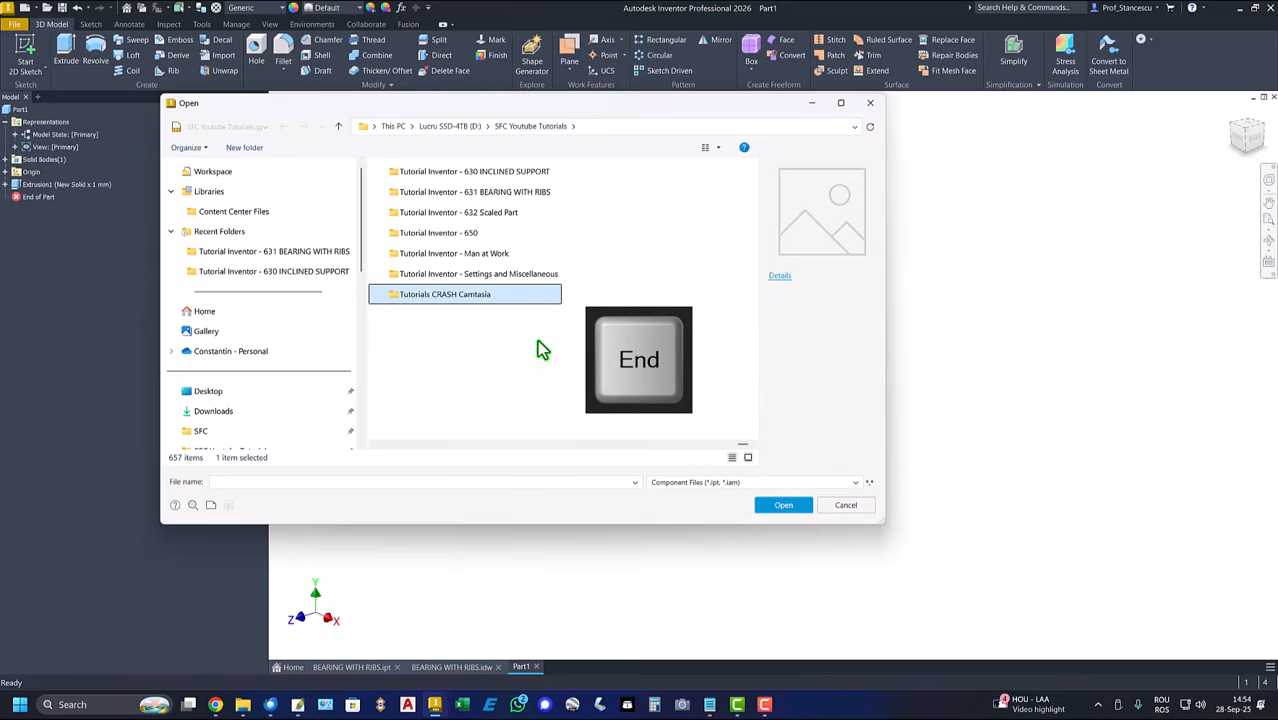
double_click(485, 214)
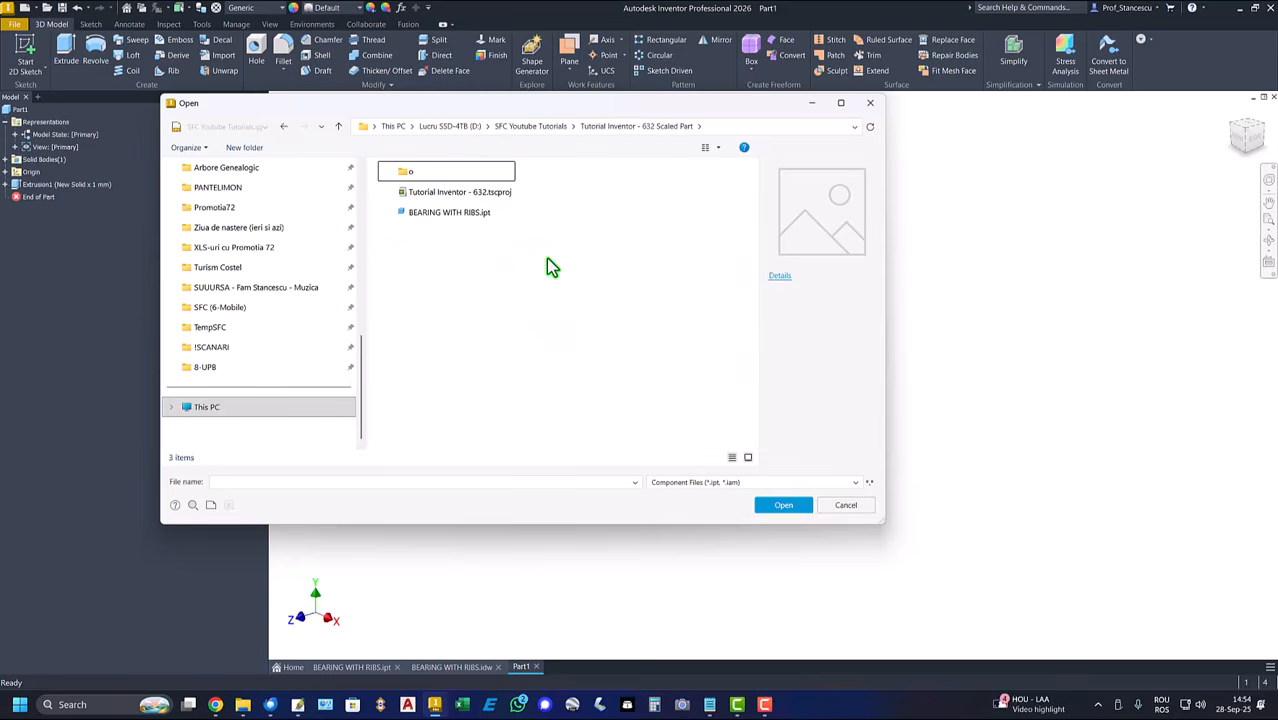
double_click(454, 212)
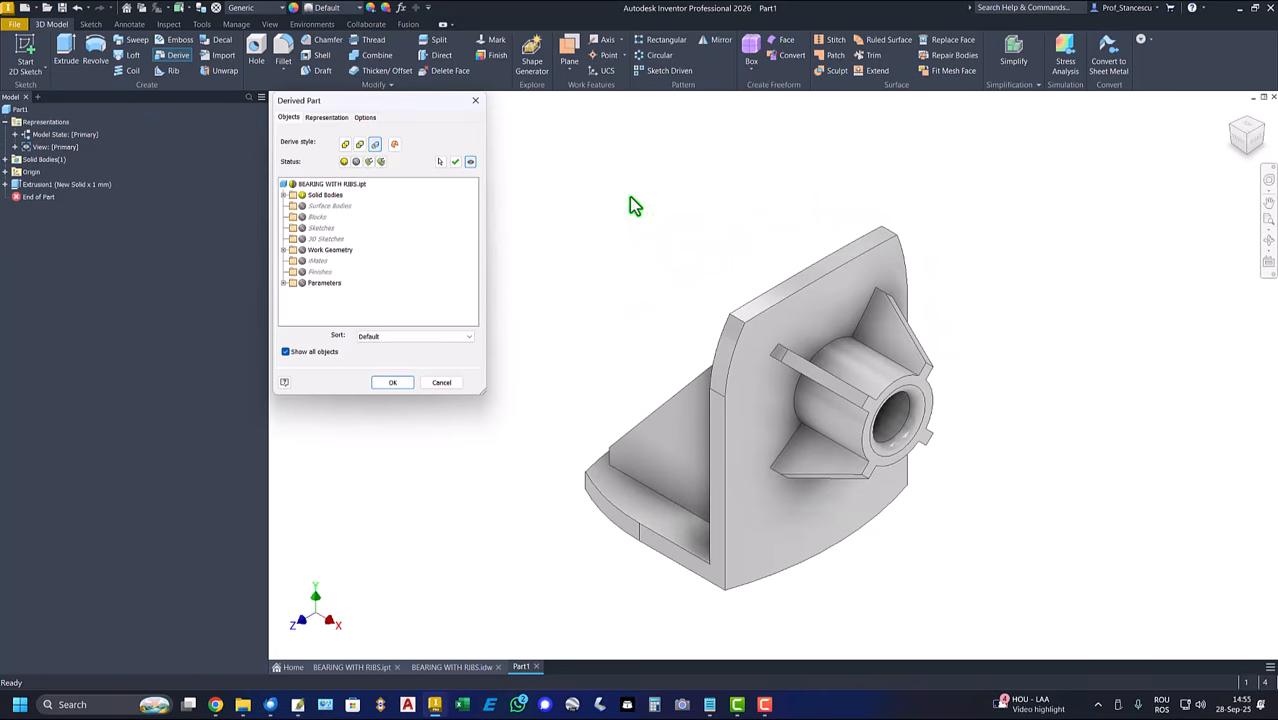
- Set the derived part's scale factor to 2 and create the derived body
left_click(364, 118)
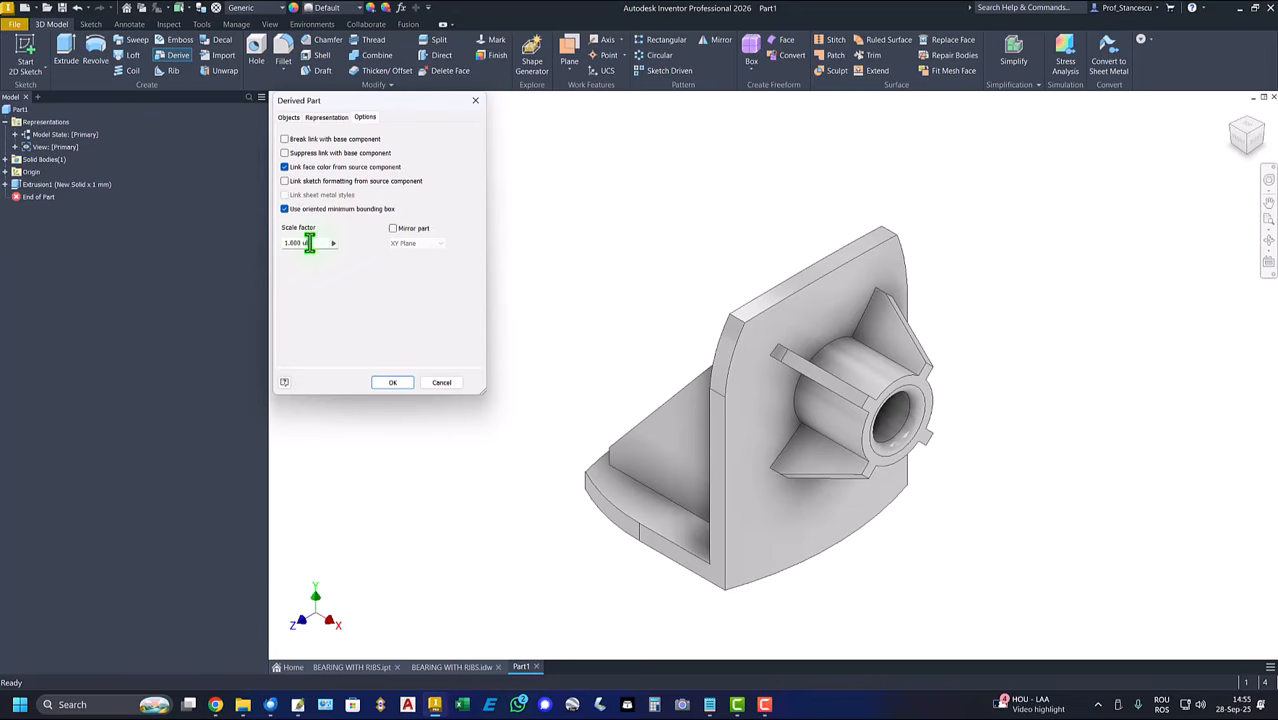
left_click_drag(309, 243, 262, 253)
type("2")
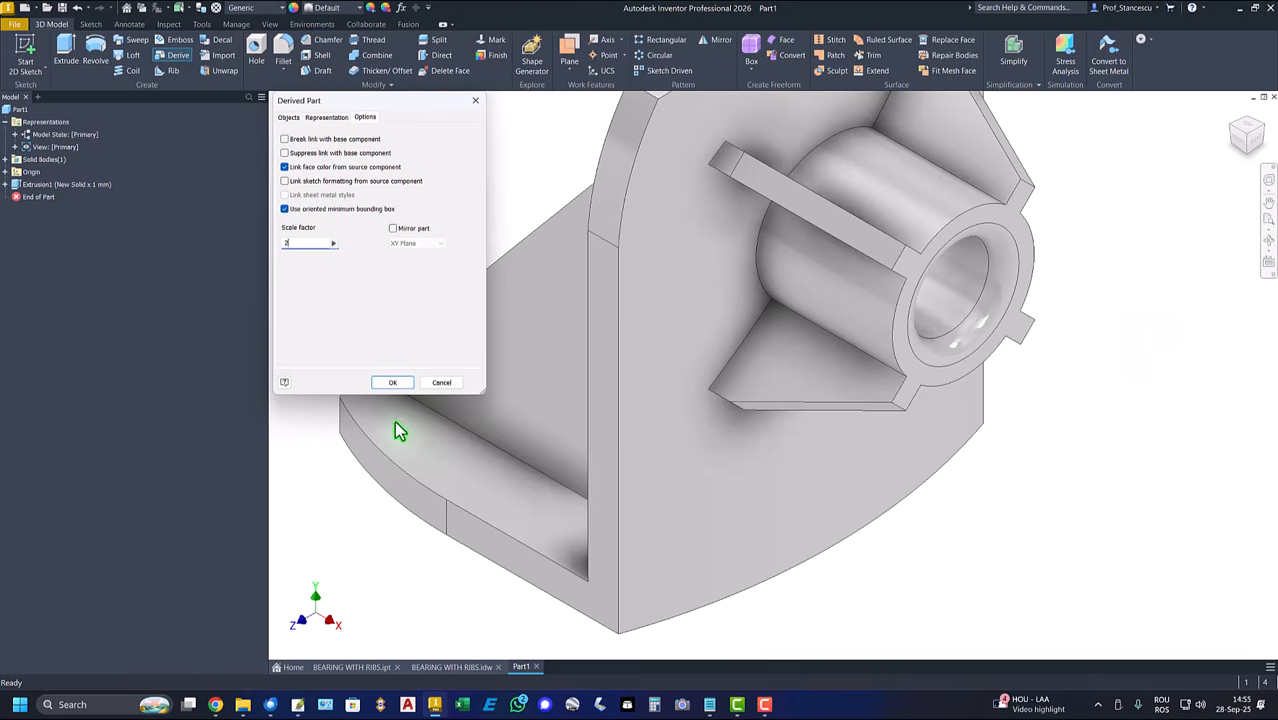
left_click(391, 384)
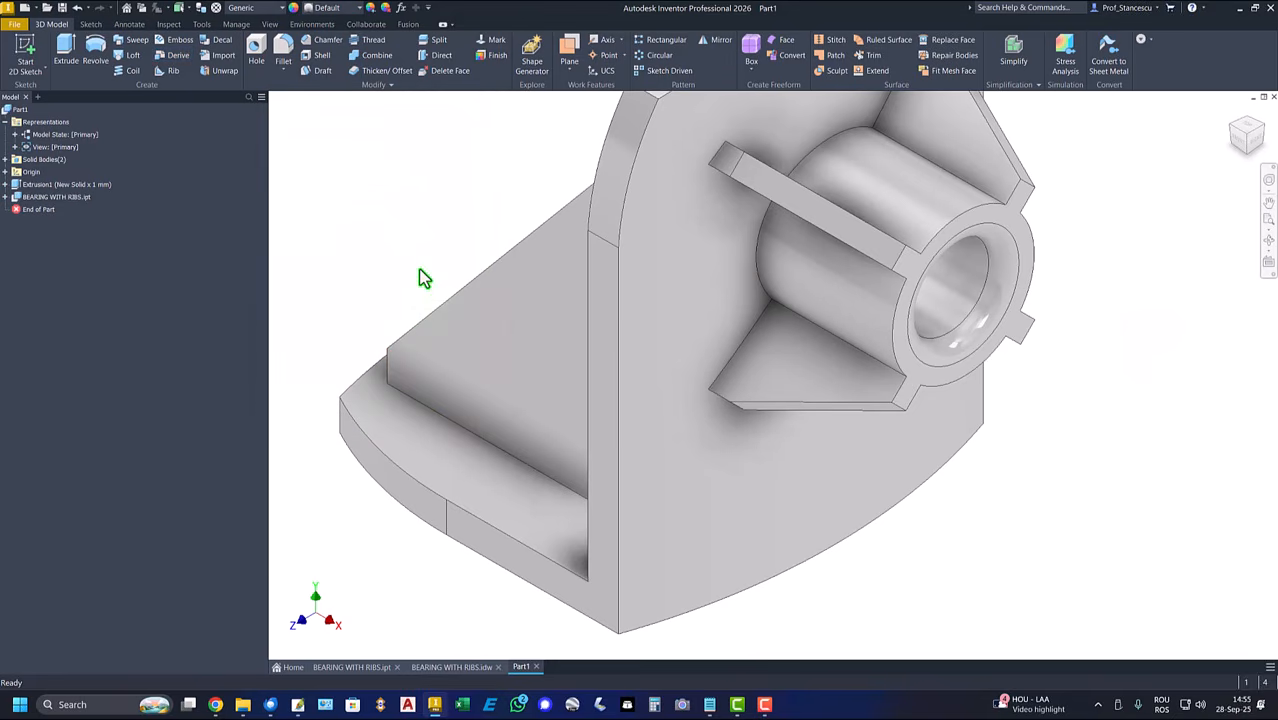
- Combine the small helper cylinder into the derived bearing body with a Join, using the bearing as base body
middle_click_drag(424, 278, 887, 527, "shift")
scroll(815, 514, "up", 4)
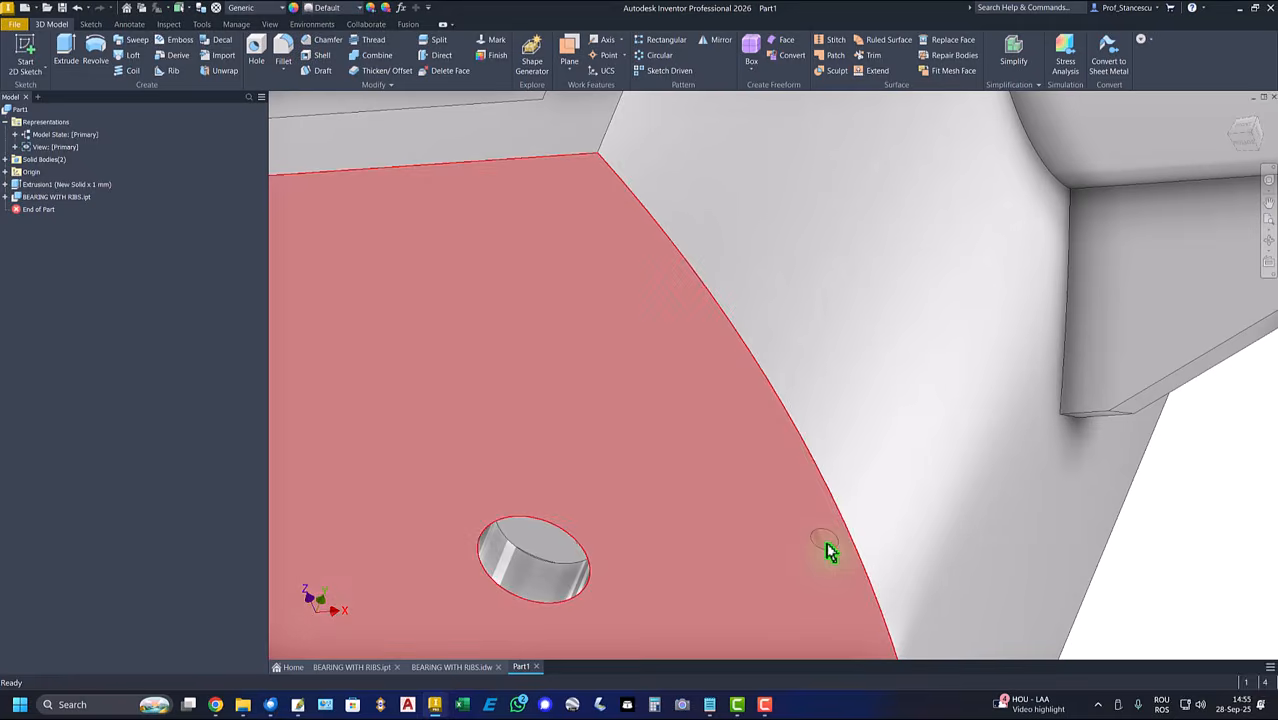
scroll(823, 550, "down", 5)
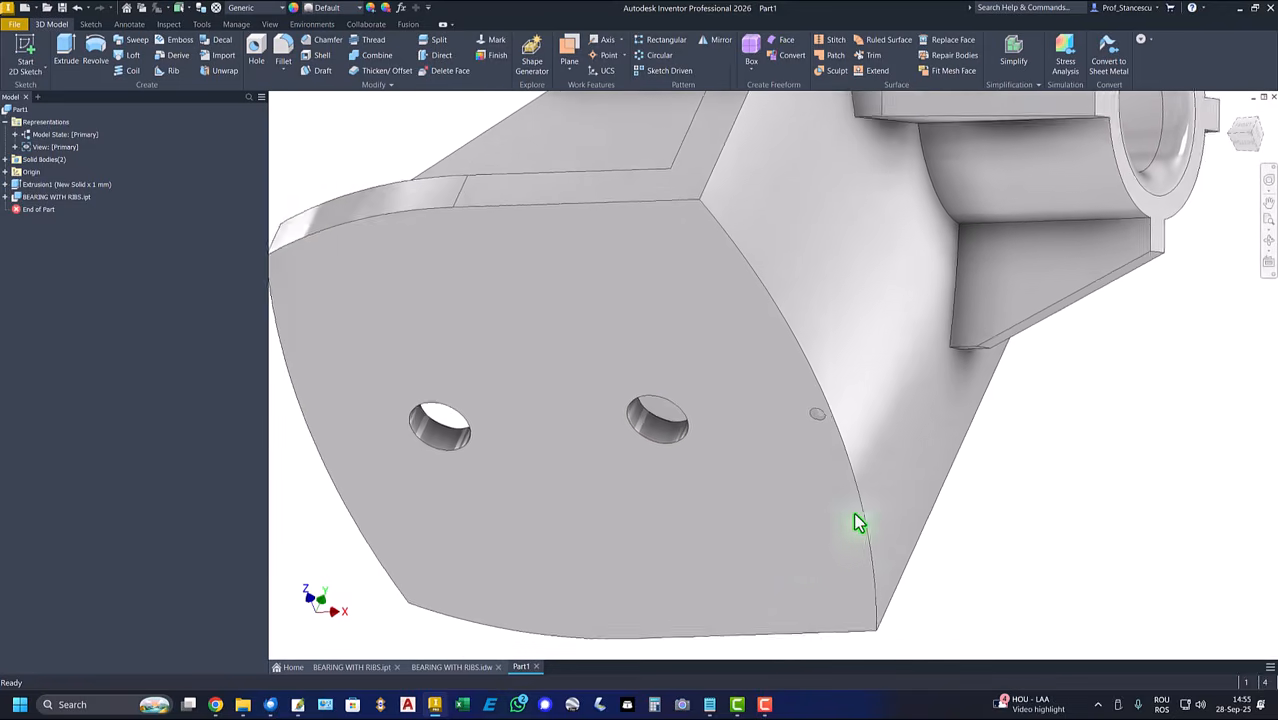
left_click(6, 159)
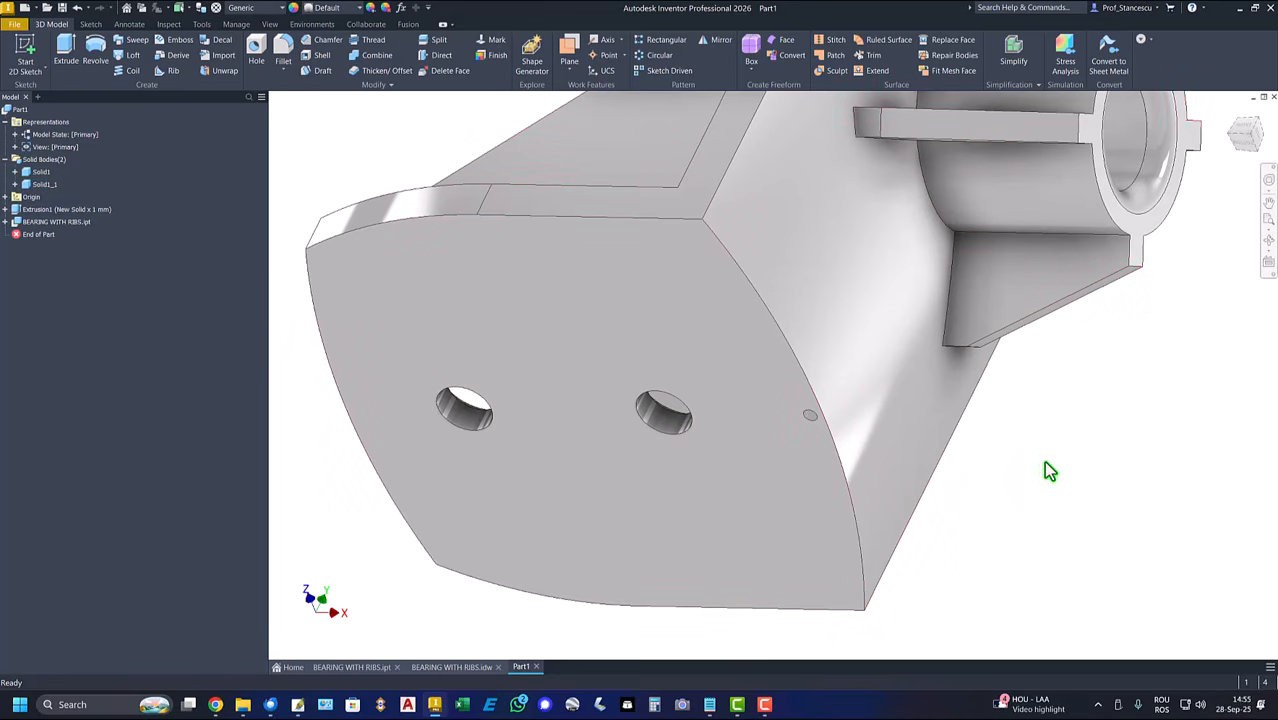
left_click(375, 58)
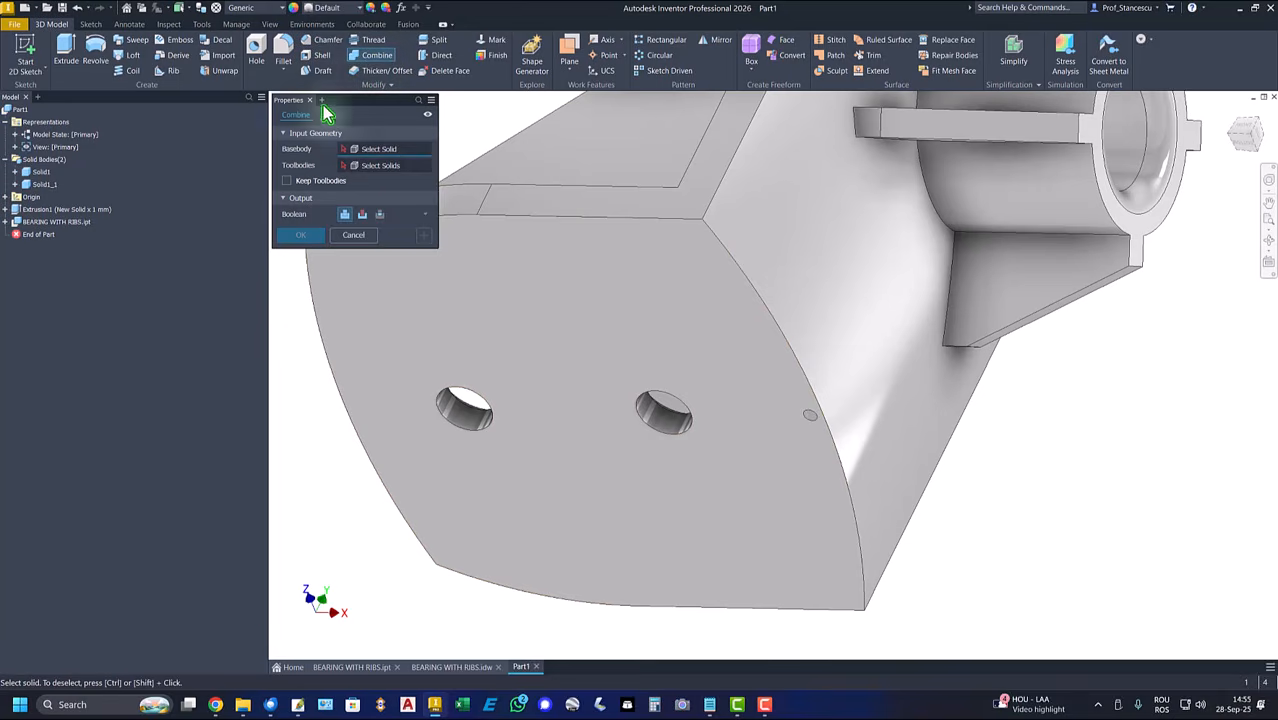
left_click(617, 250)
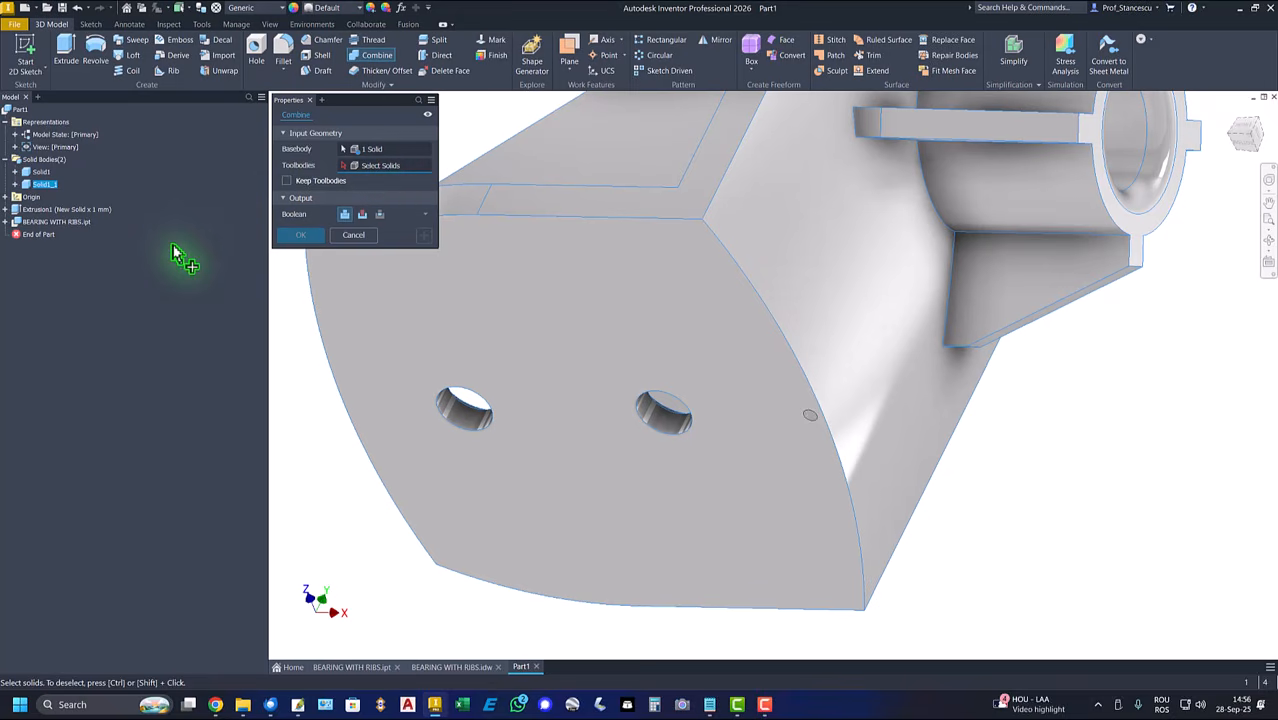
left_click(35, 183)
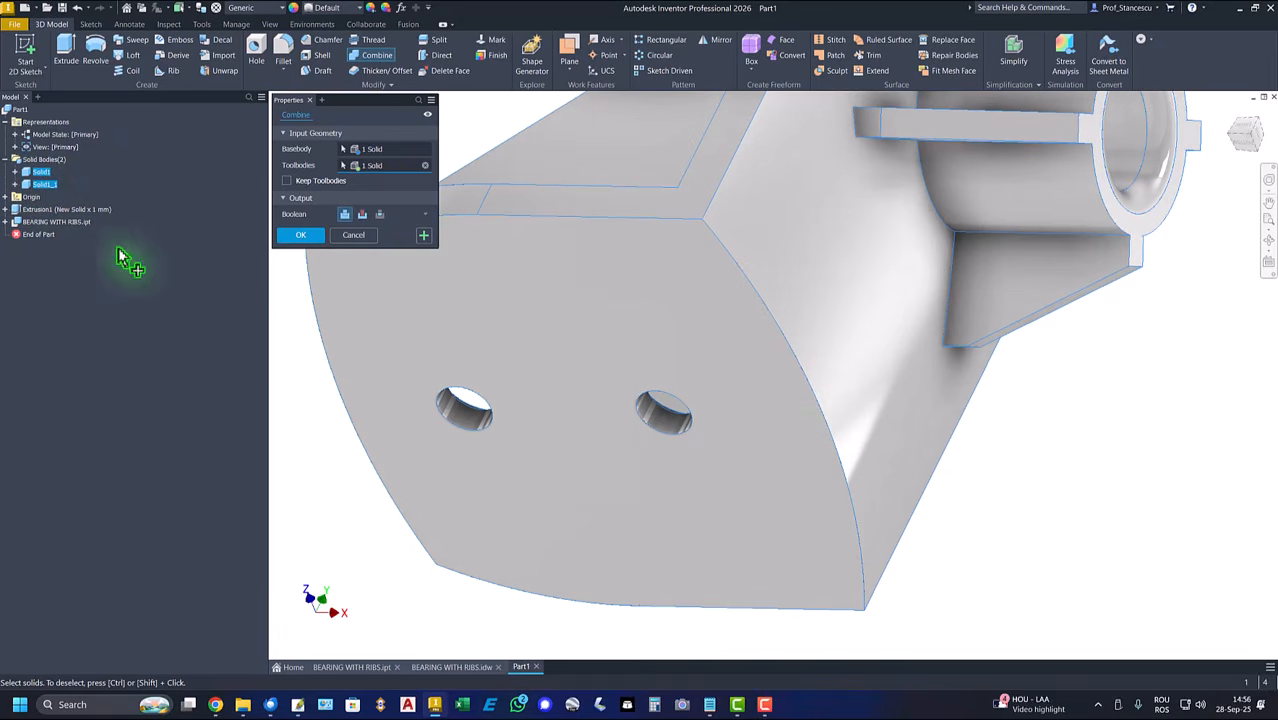
left_click(300, 235)
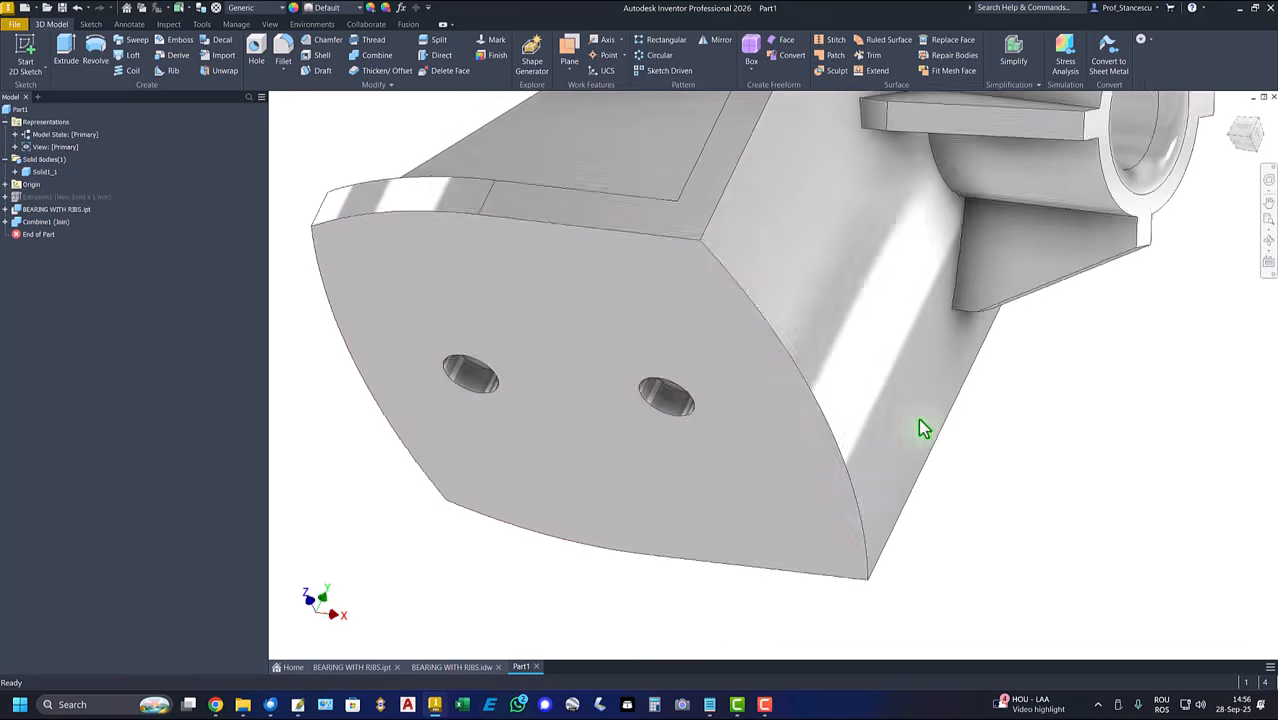
- Measure the outer circular edge at the front end of the bearing's hub
middle_click_drag(919, 428, 556, 302, "shift")
key("F6")
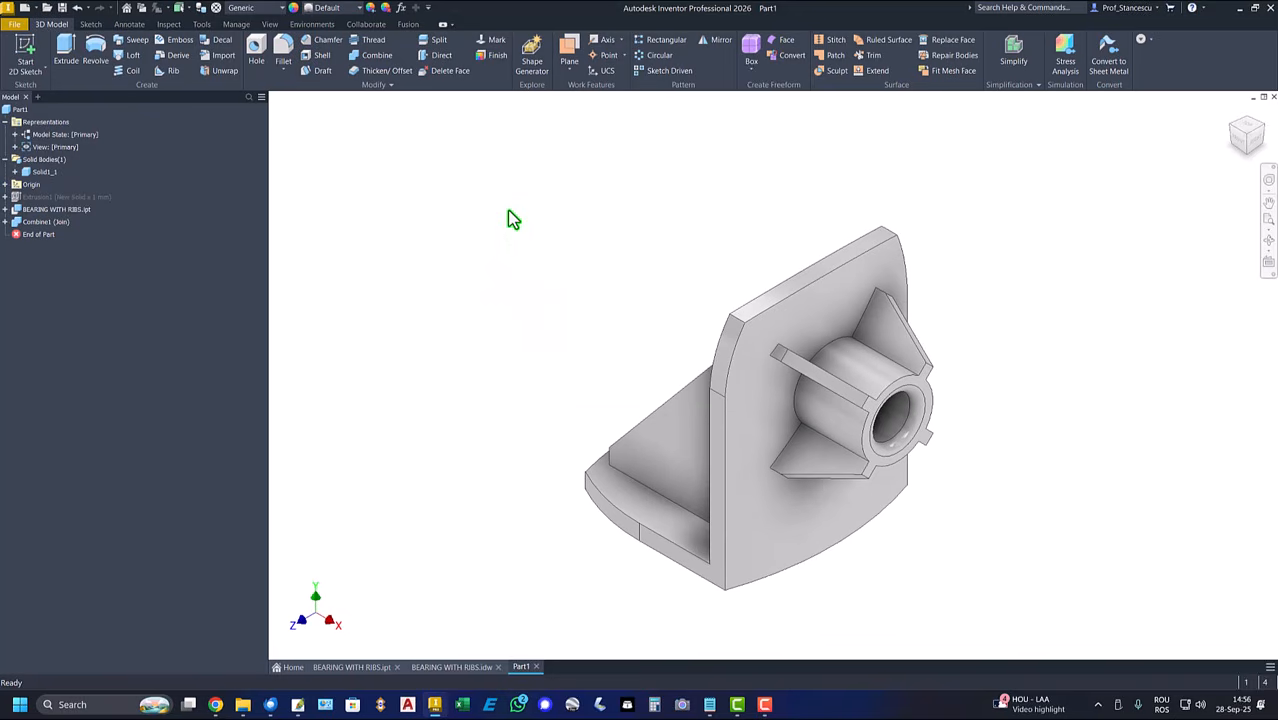
key("m")
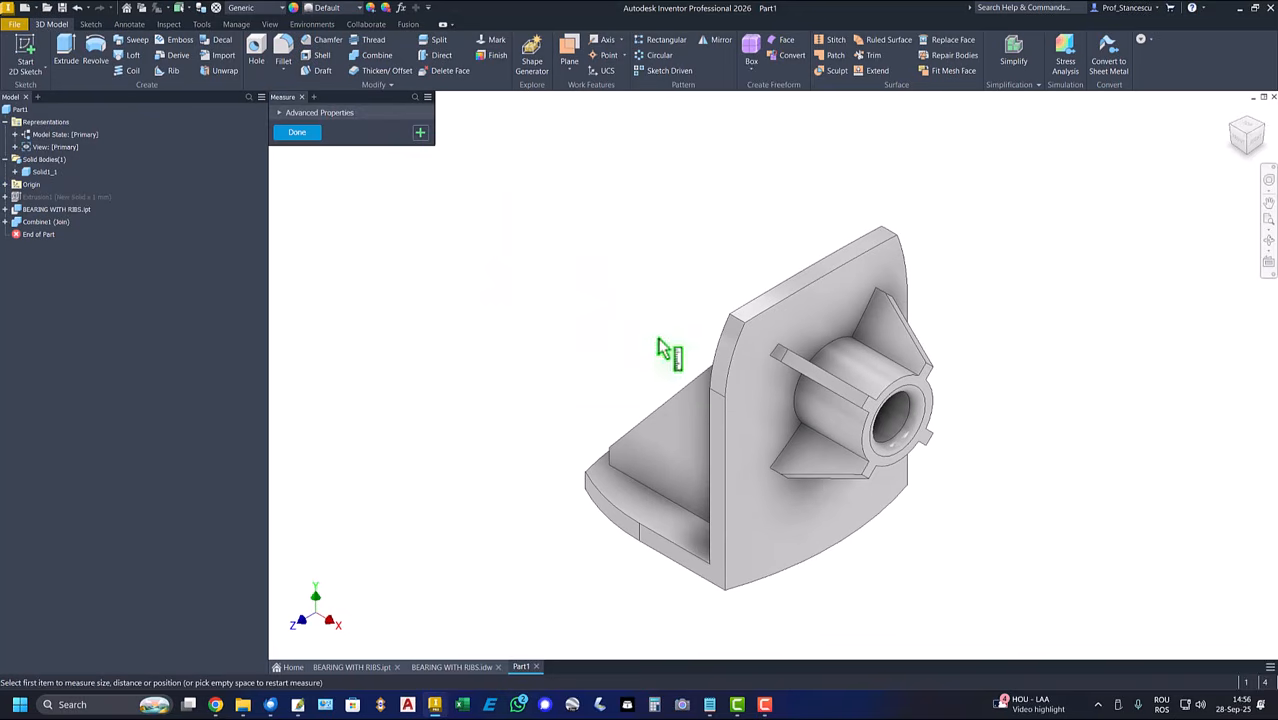
left_click(905, 395)
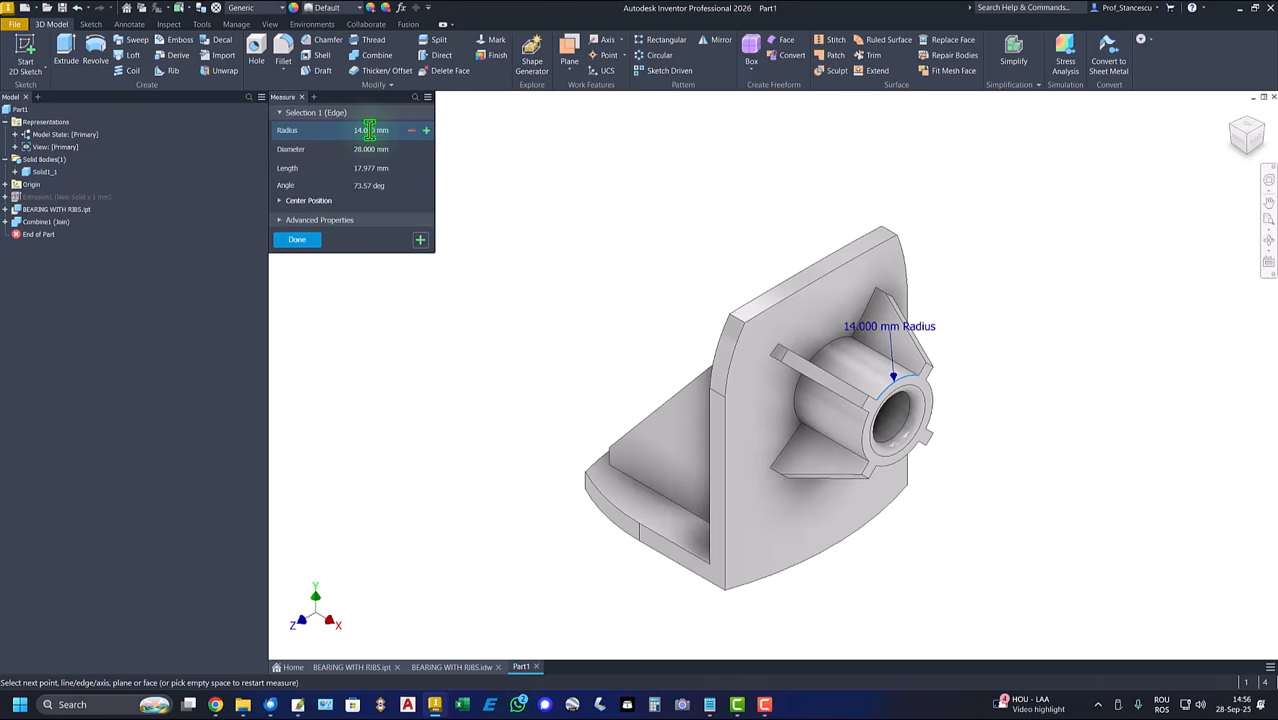
left_click(297, 240)
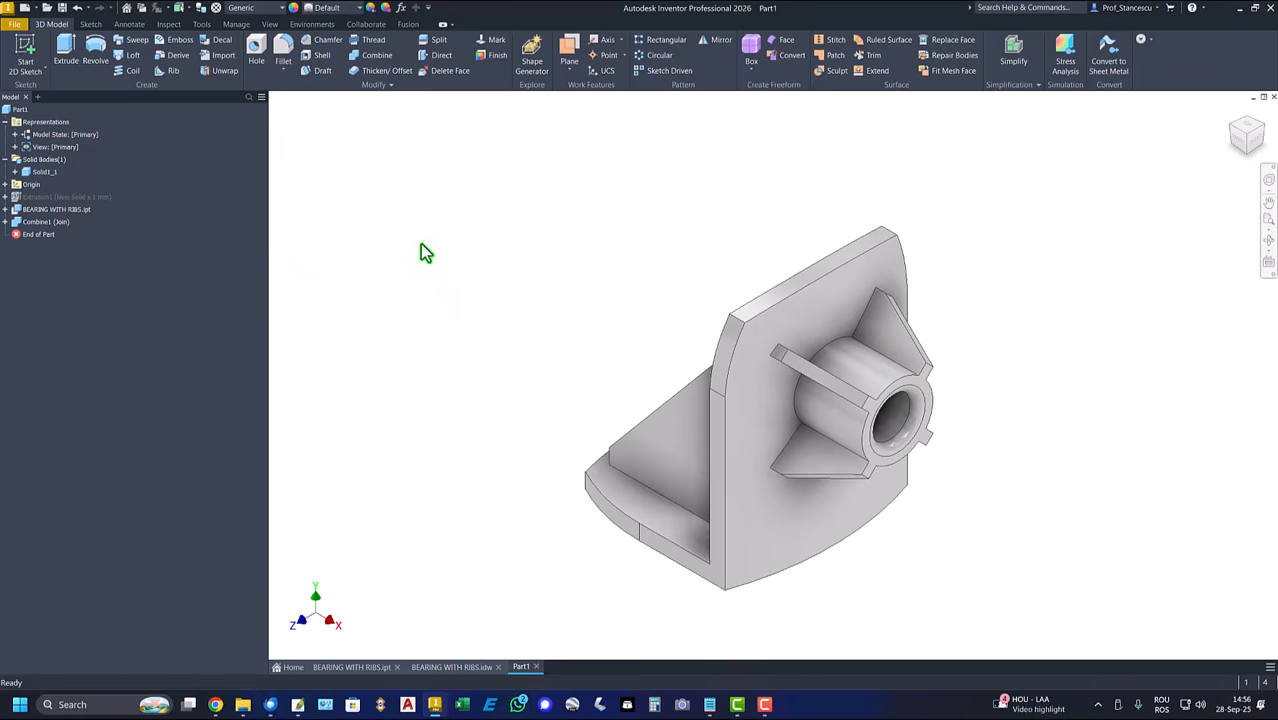
- Create a new drawing from the metric ISO.idw template
left_click(25, 9)
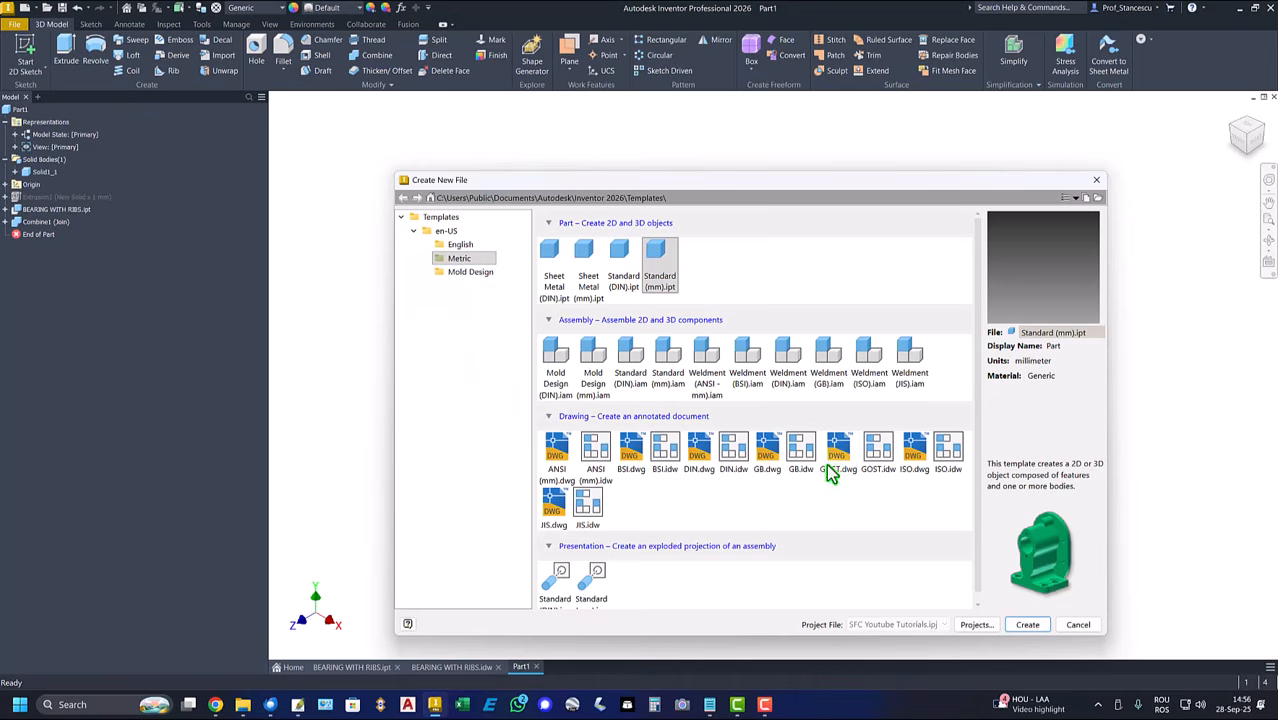
left_click(950, 452)
double_click(952, 455)
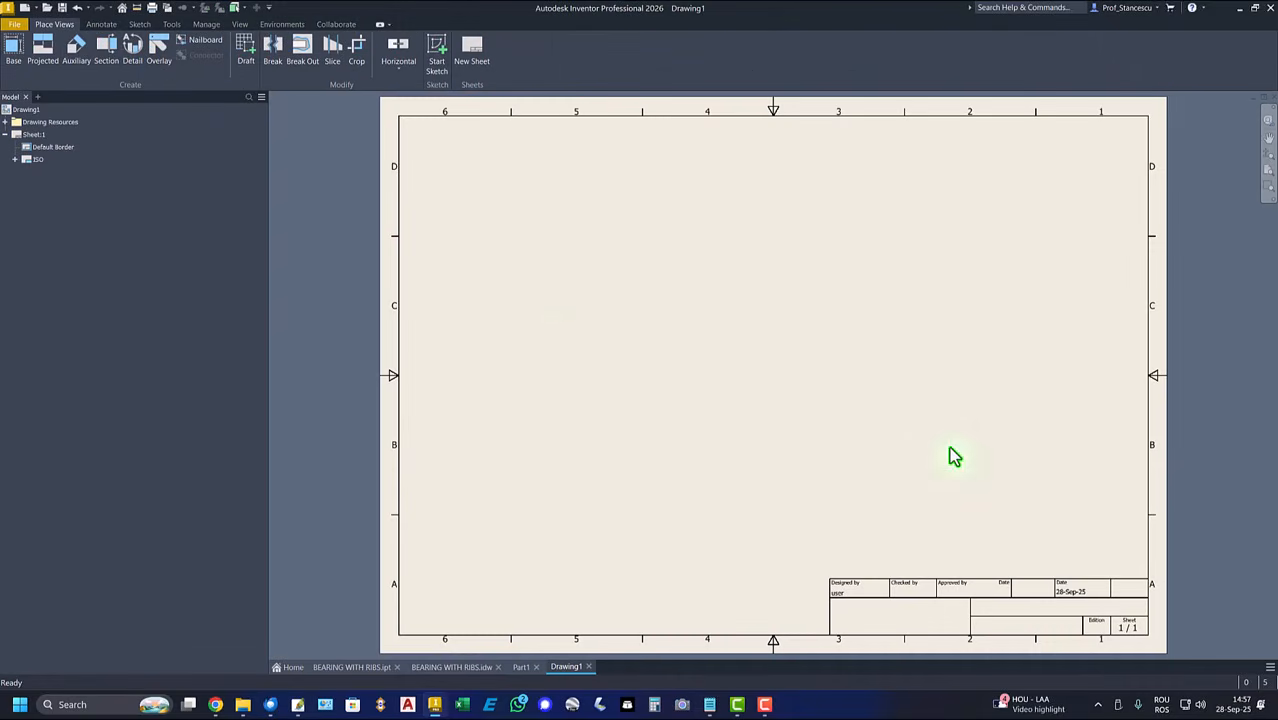
left_click(22, 58)
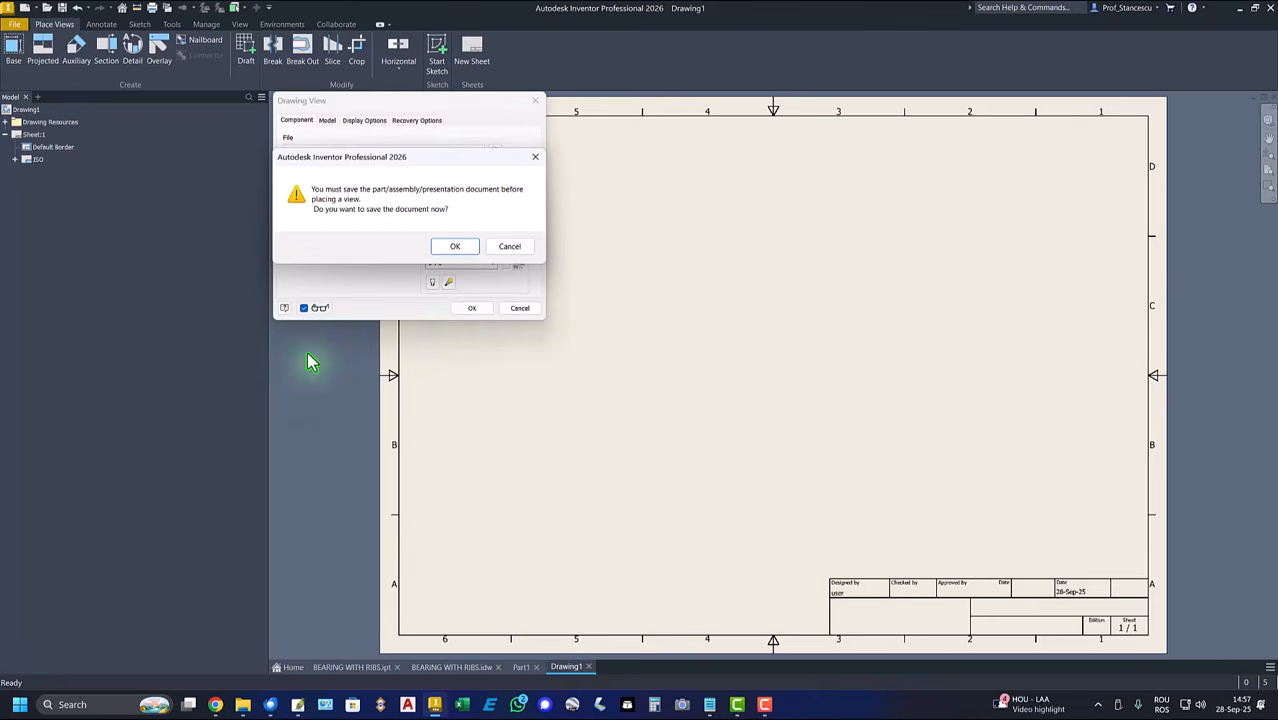
left_click(510, 250)
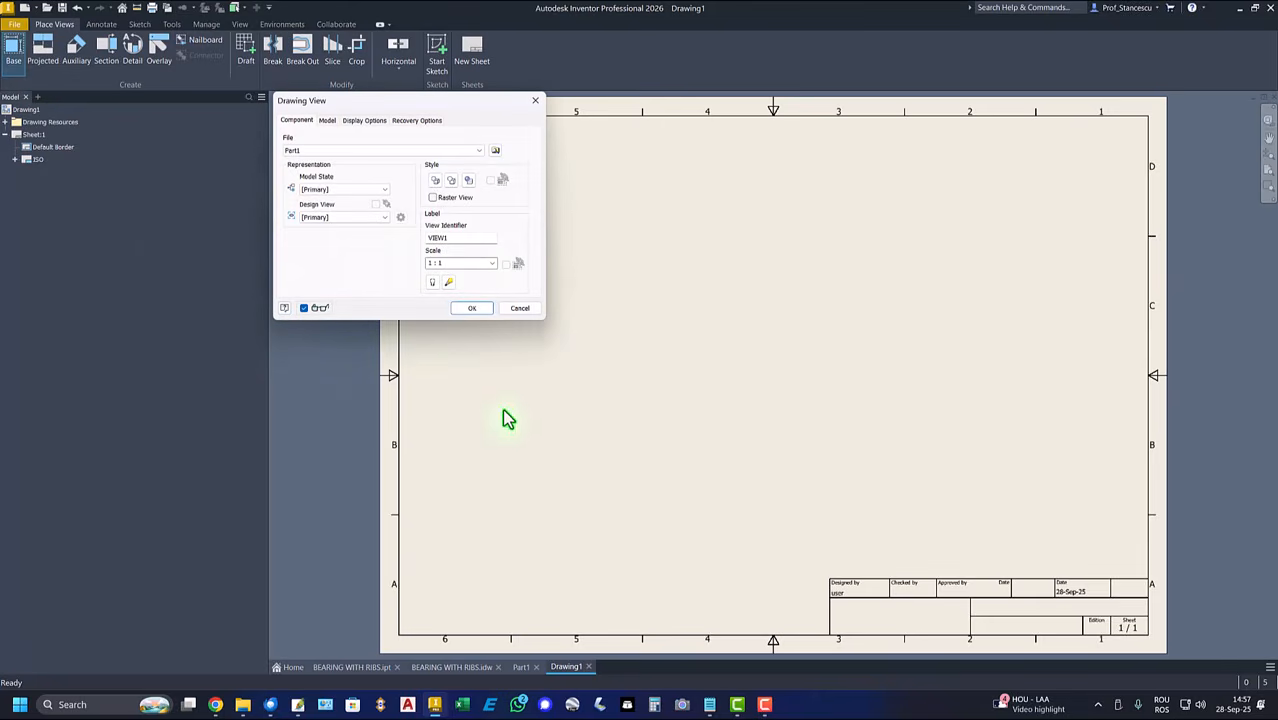
left_click(520, 310)
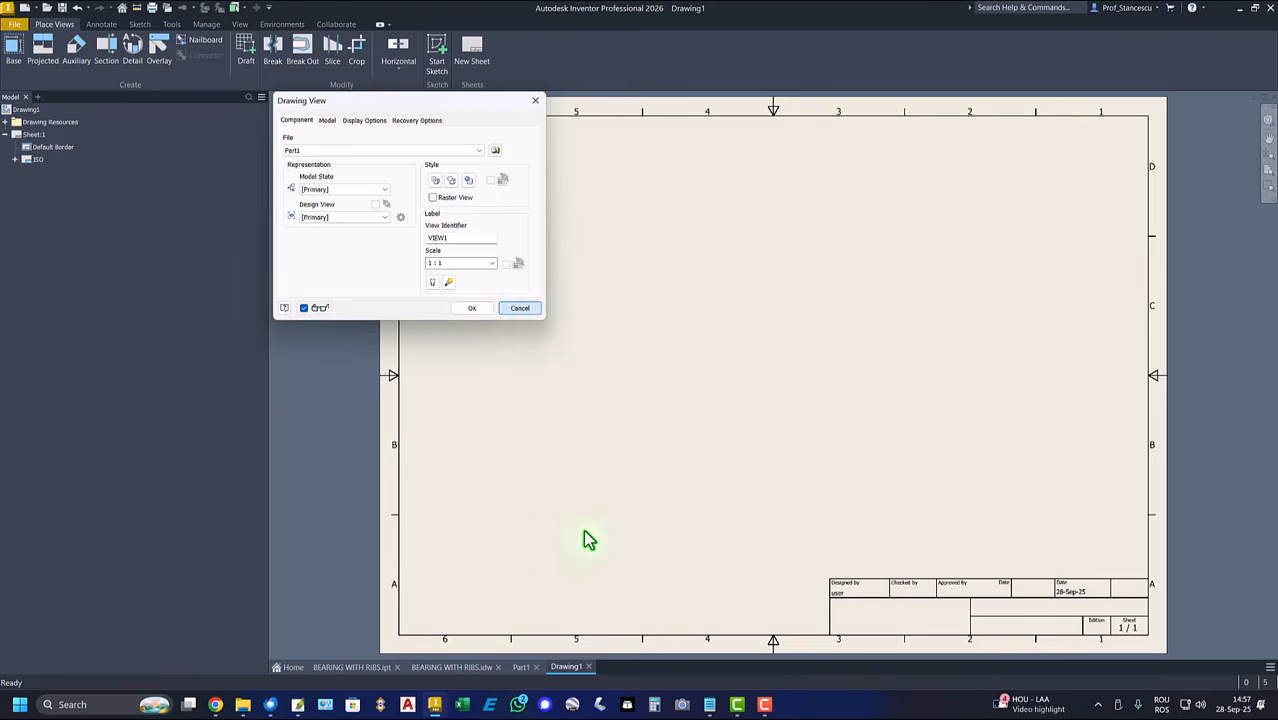
- Save the scaled part as BwRx2 in the Tutorial Inventor - 632 Scaled Part folder, including its dependent file
left_click(521, 667)
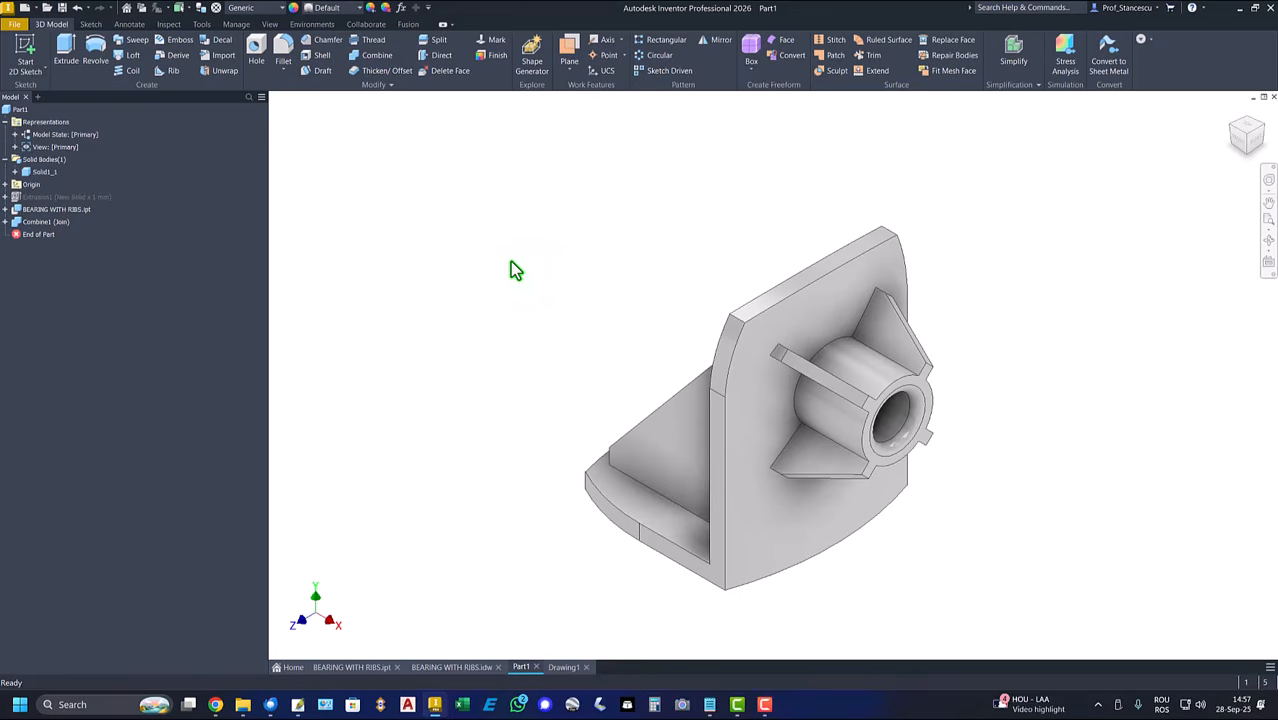
left_click(61, 8)
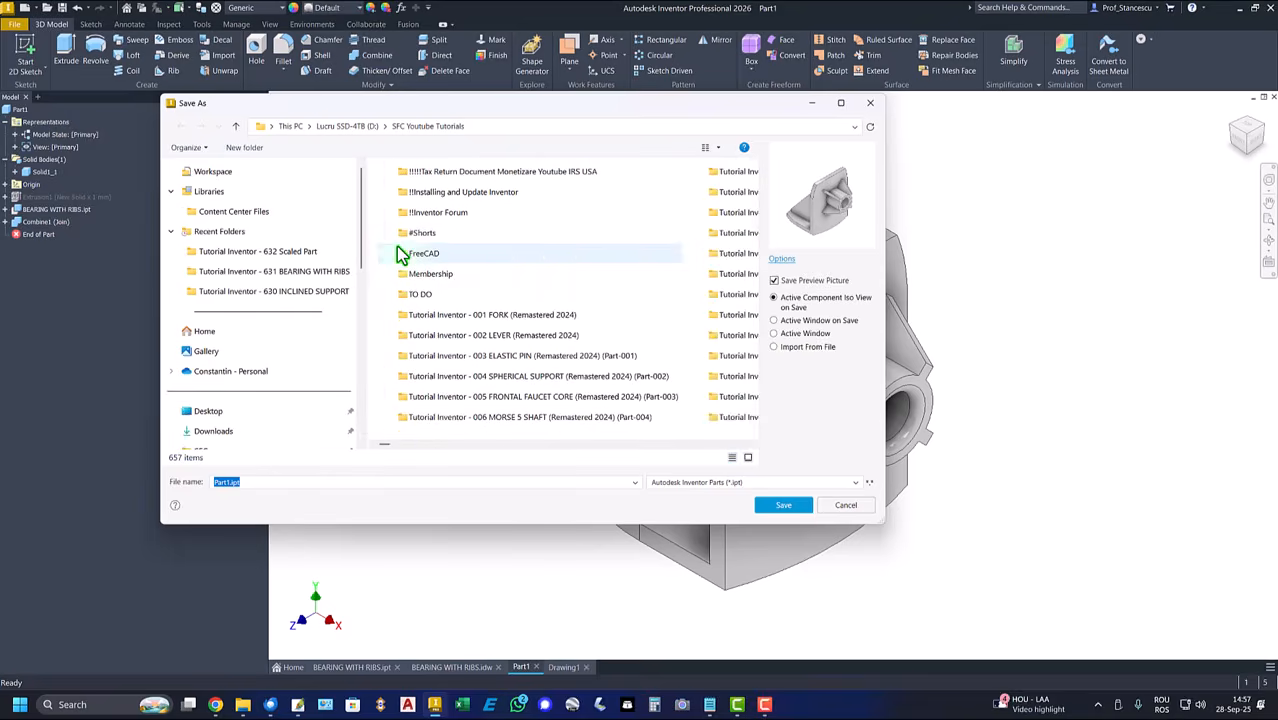
scroll(548, 362, "down", 13)
left_click(548, 362)
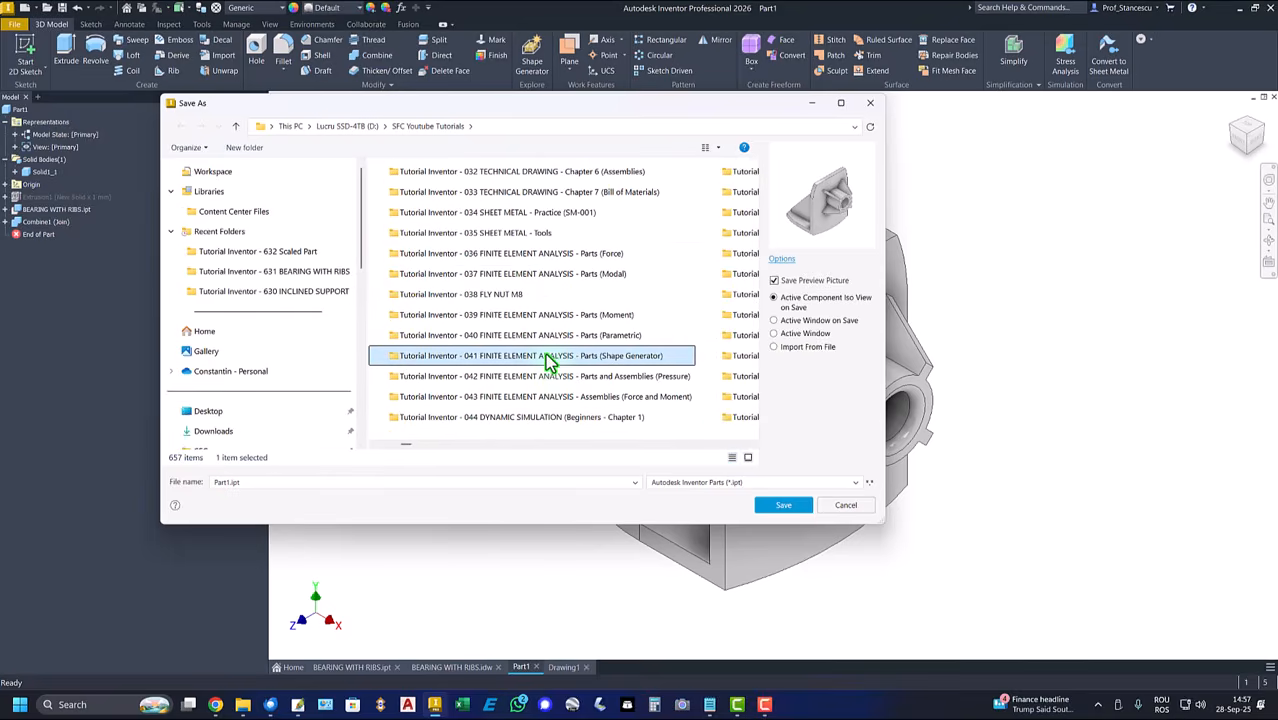
key("End")
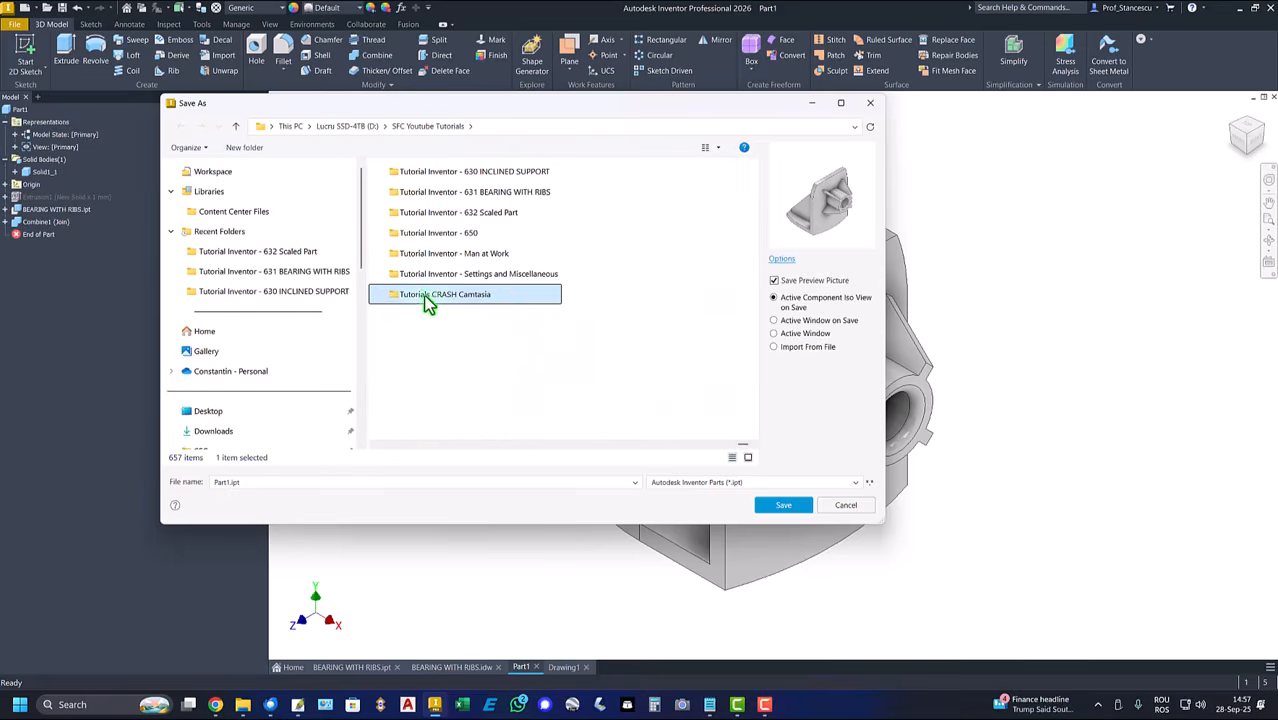
double_click(466, 212)
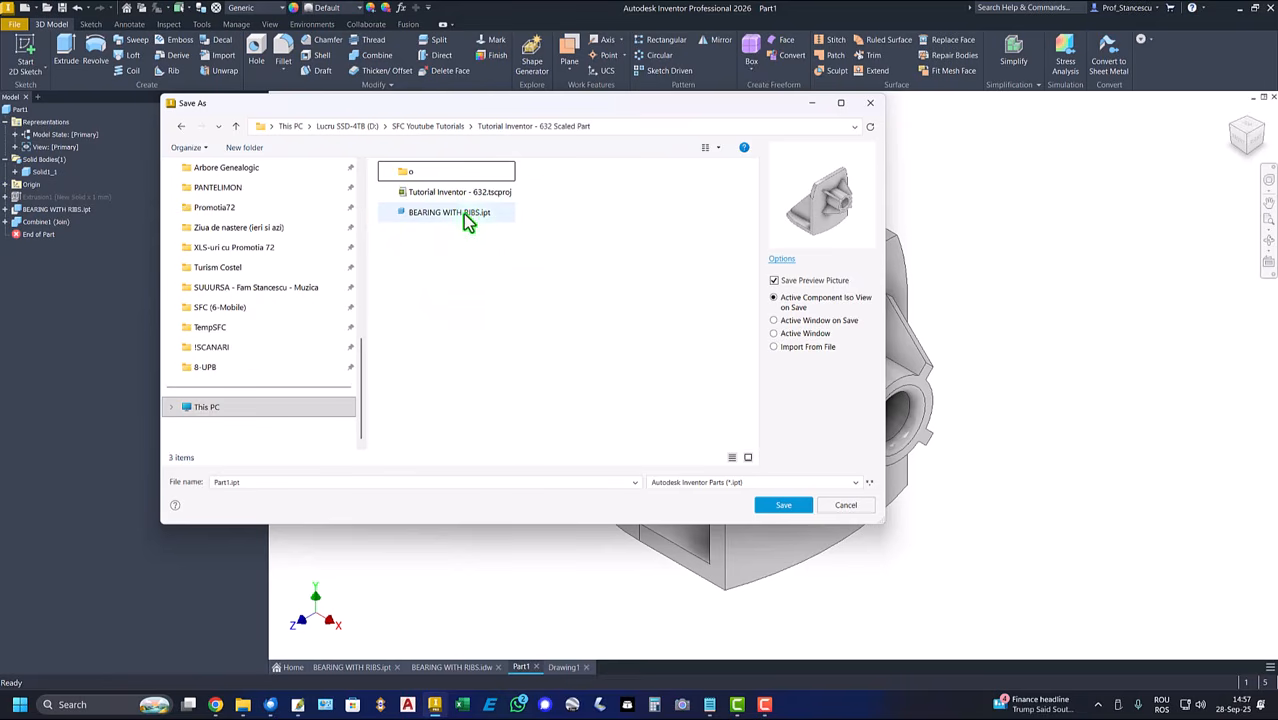
left_click(255, 482)
double_click(255, 482)
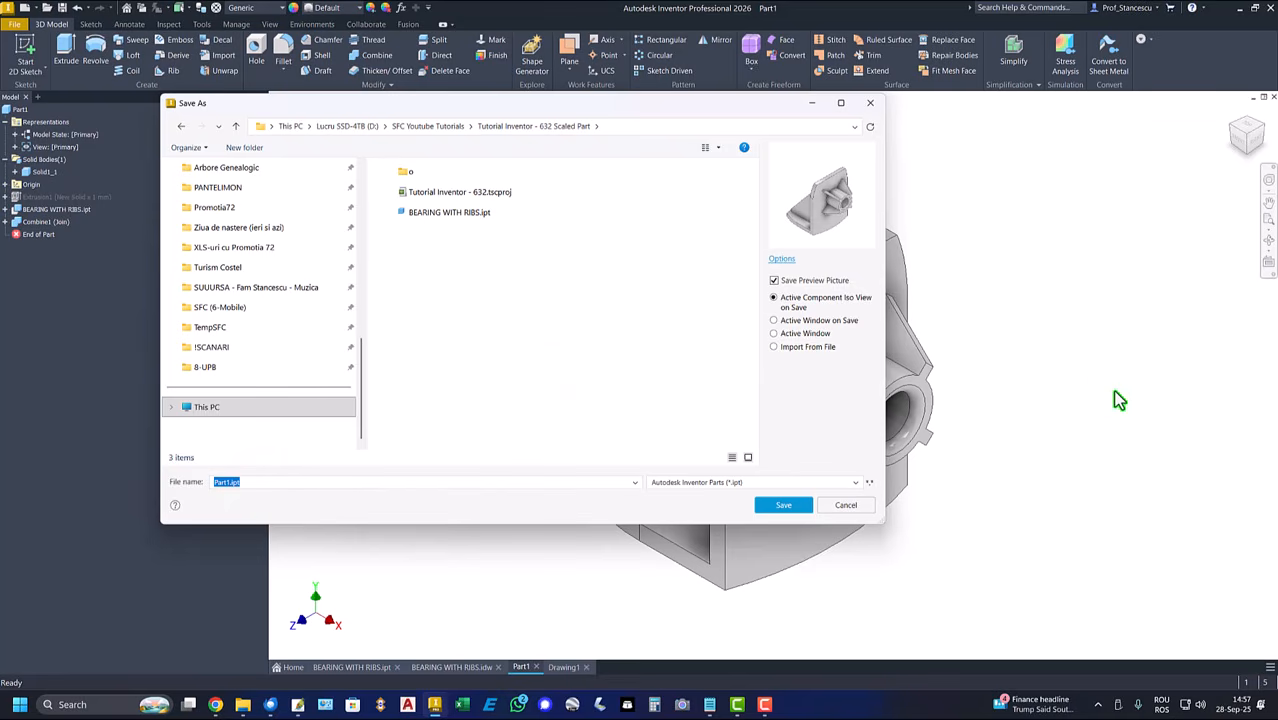
type("B")
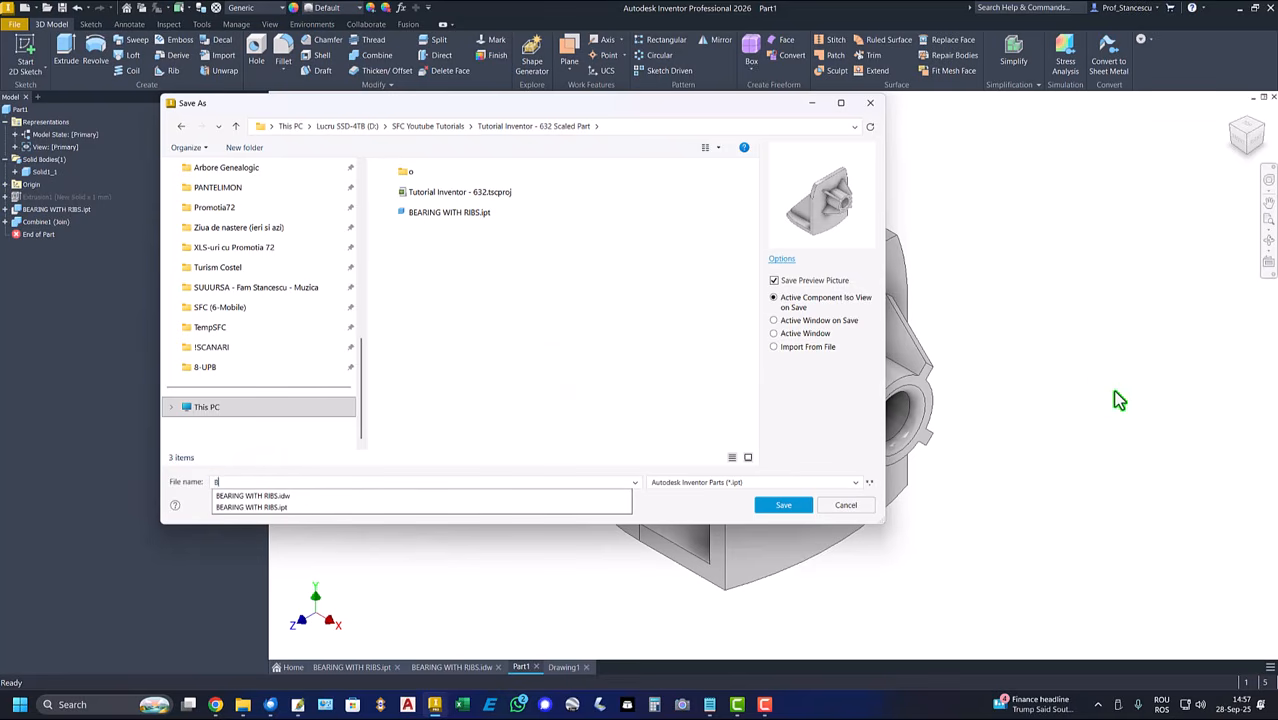
type("wRx2")
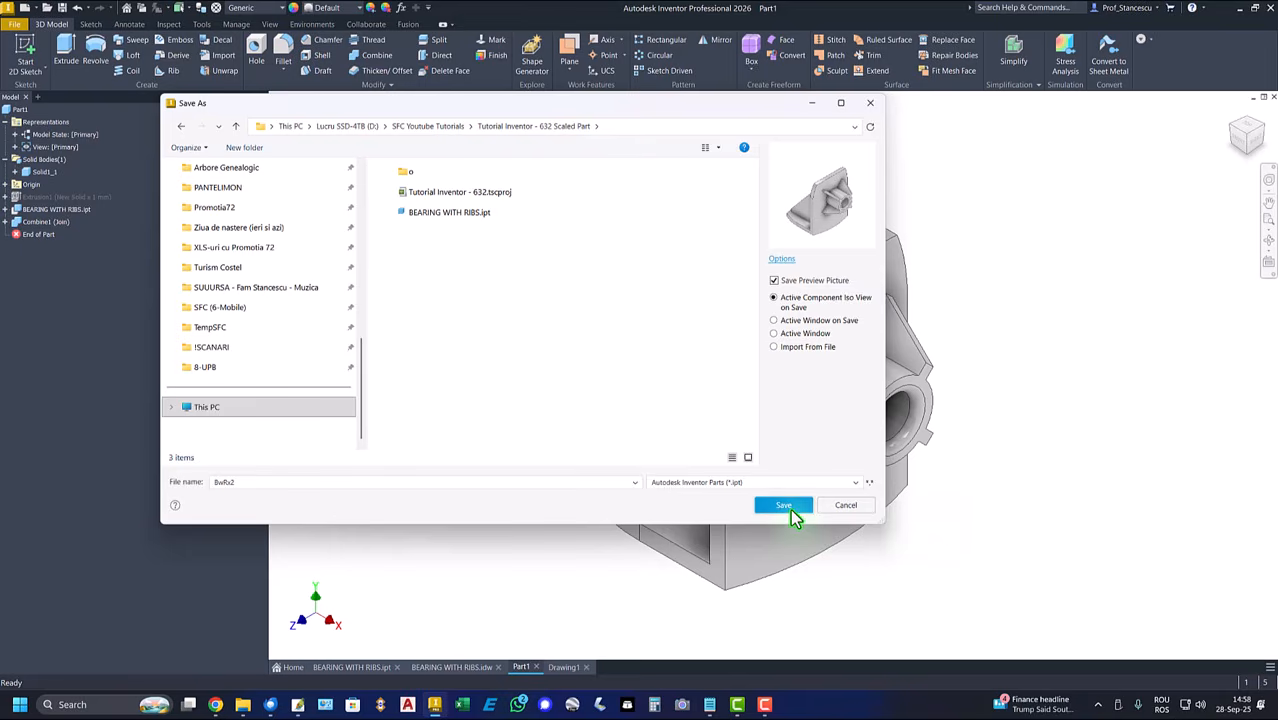
left_click(788, 506)
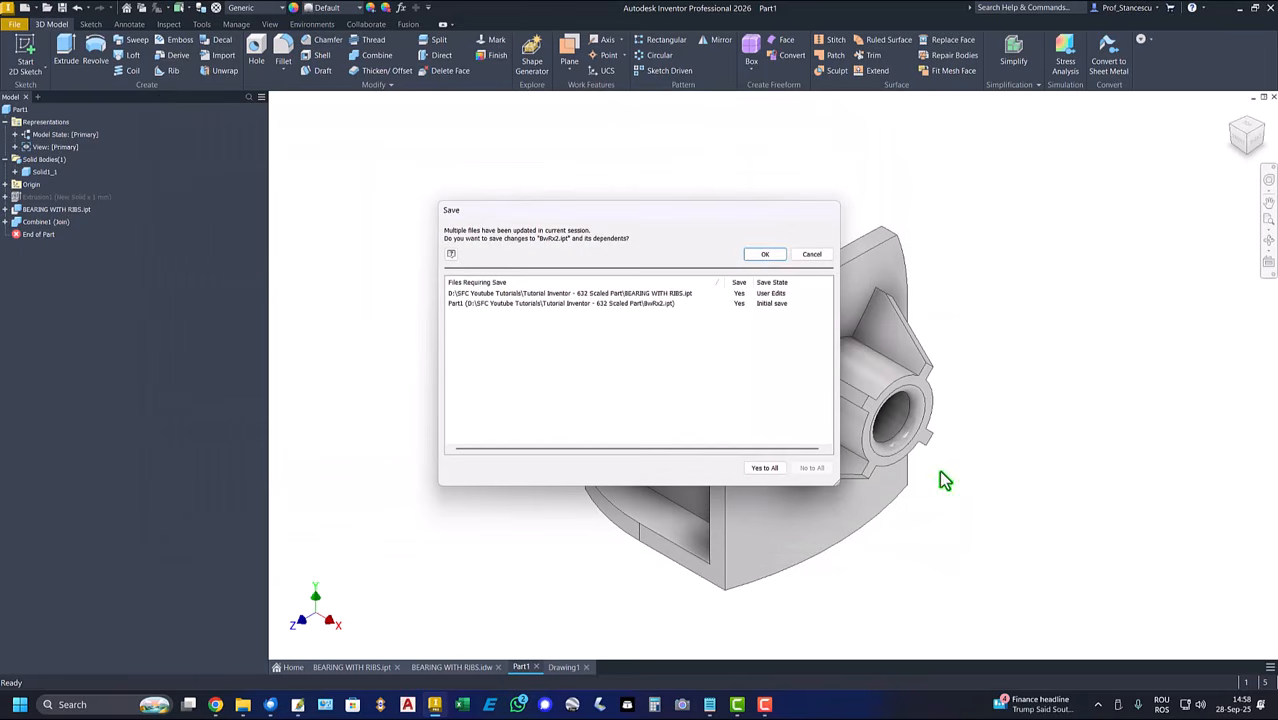
left_click(765, 256)
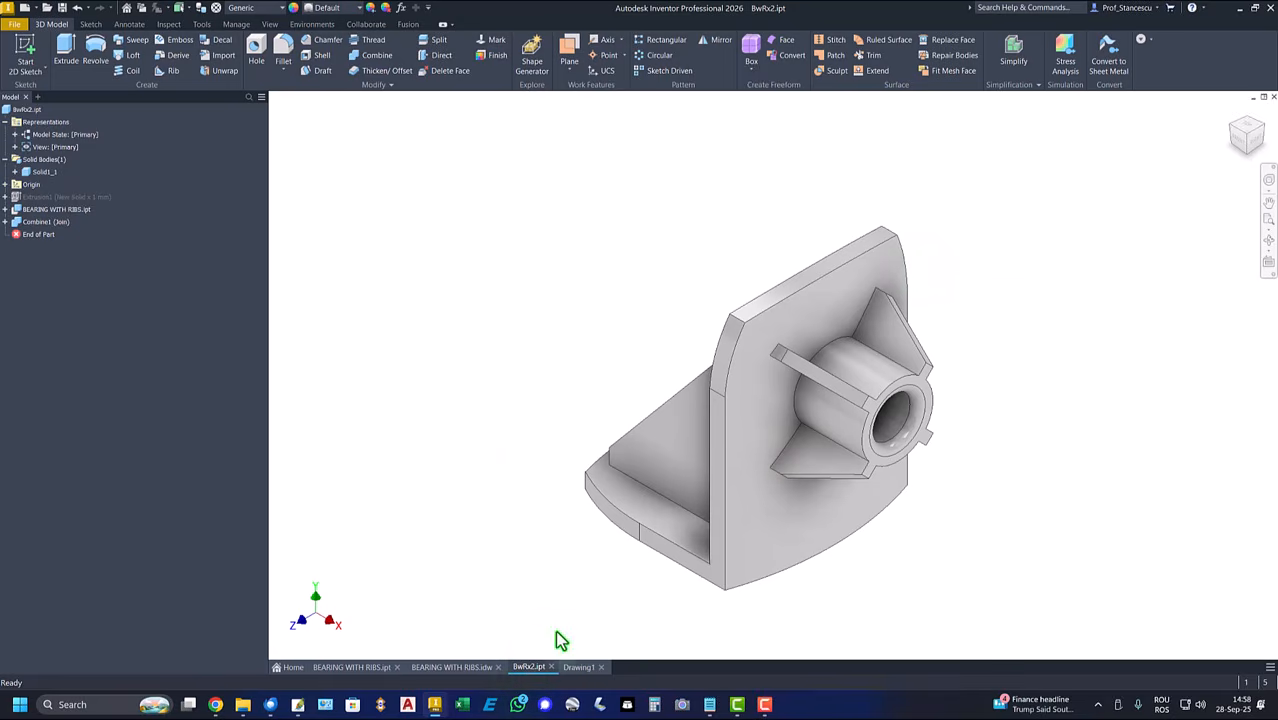
- Place a front base view of the BwRx2 part at 1:1 scale on the empty drawing sheet
left_click(579, 668)
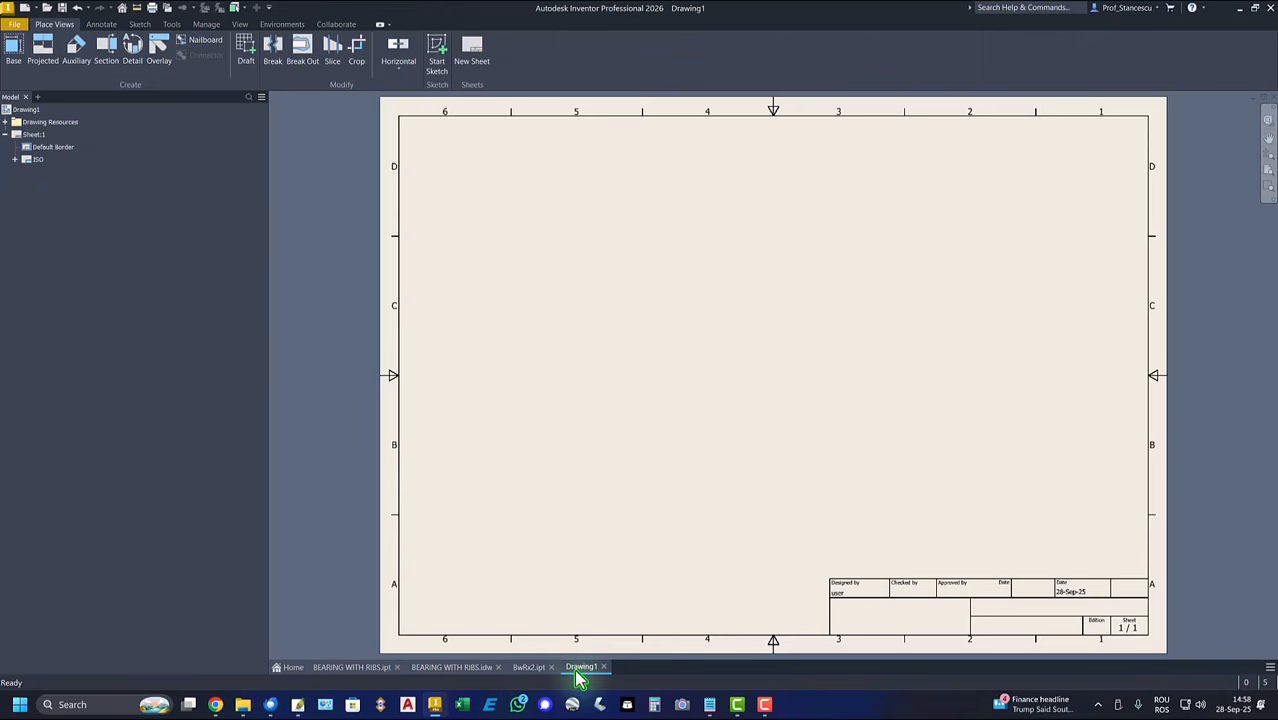
left_click(12, 55)
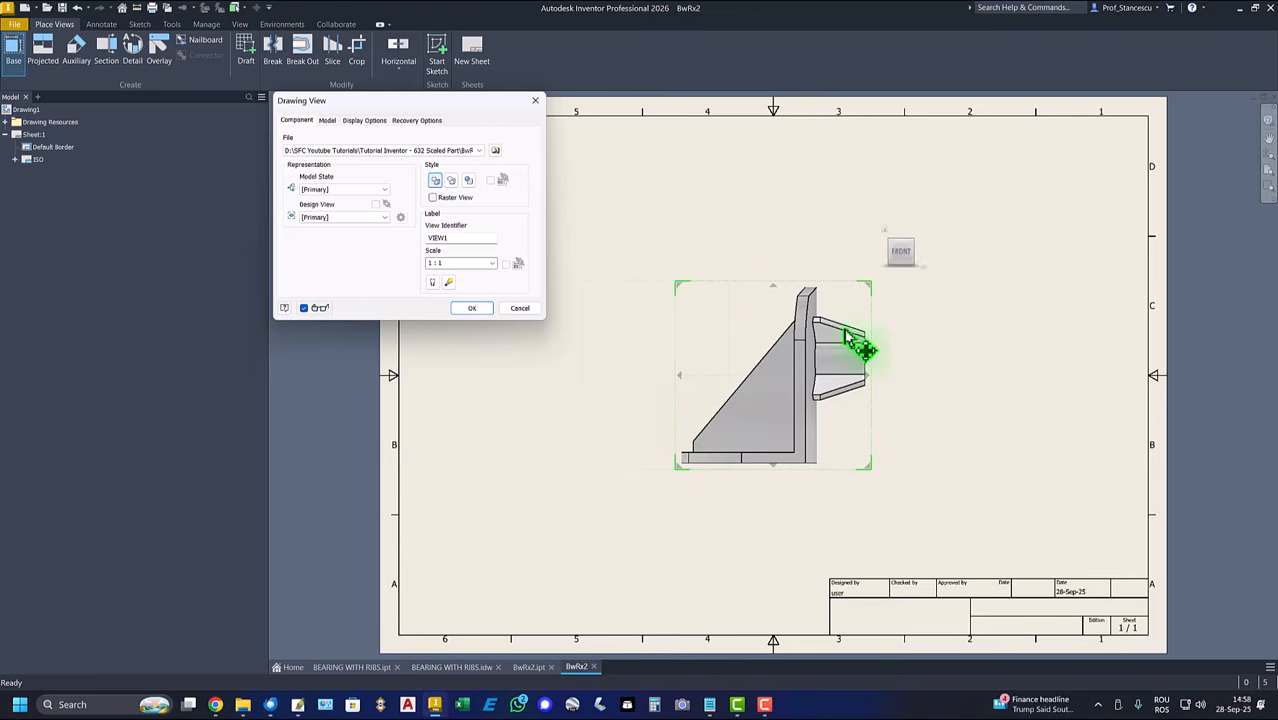
left_click(464, 310)
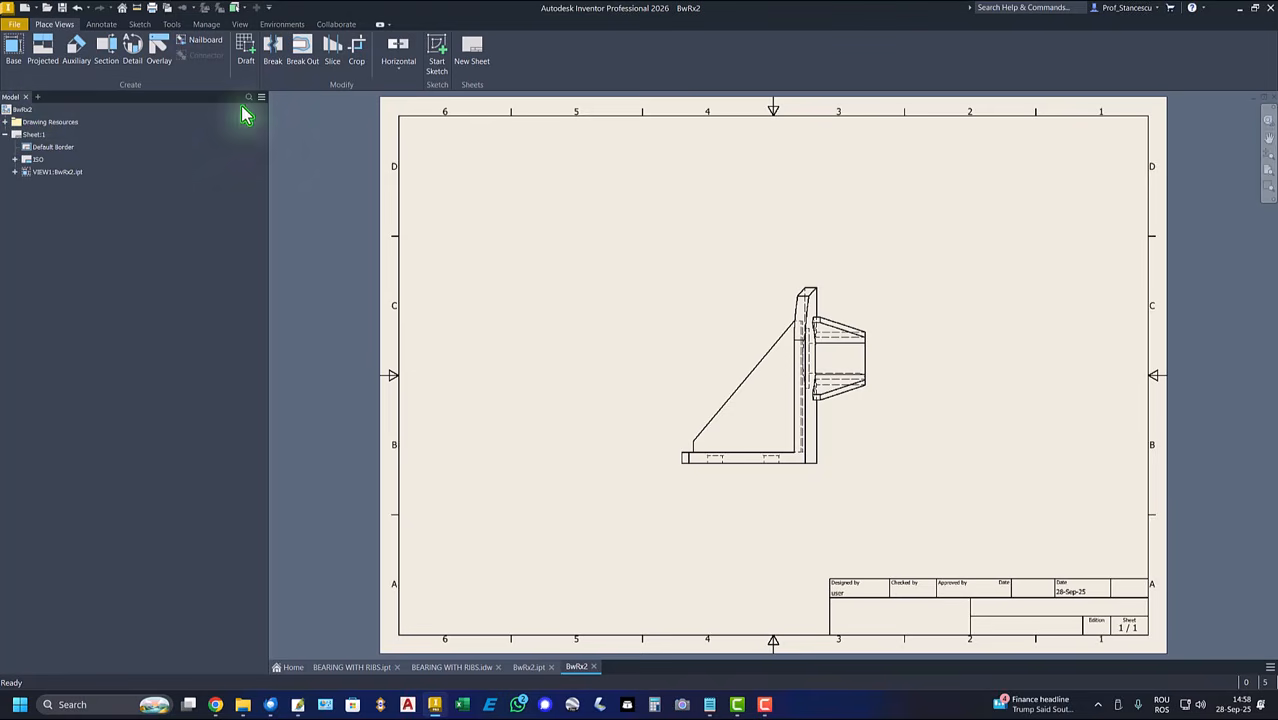
- Dimension the overall height of the bearing's upright plate, placing the vertical dimension beside the hub in the front view
left_click(100, 24)
left_click(14, 55)
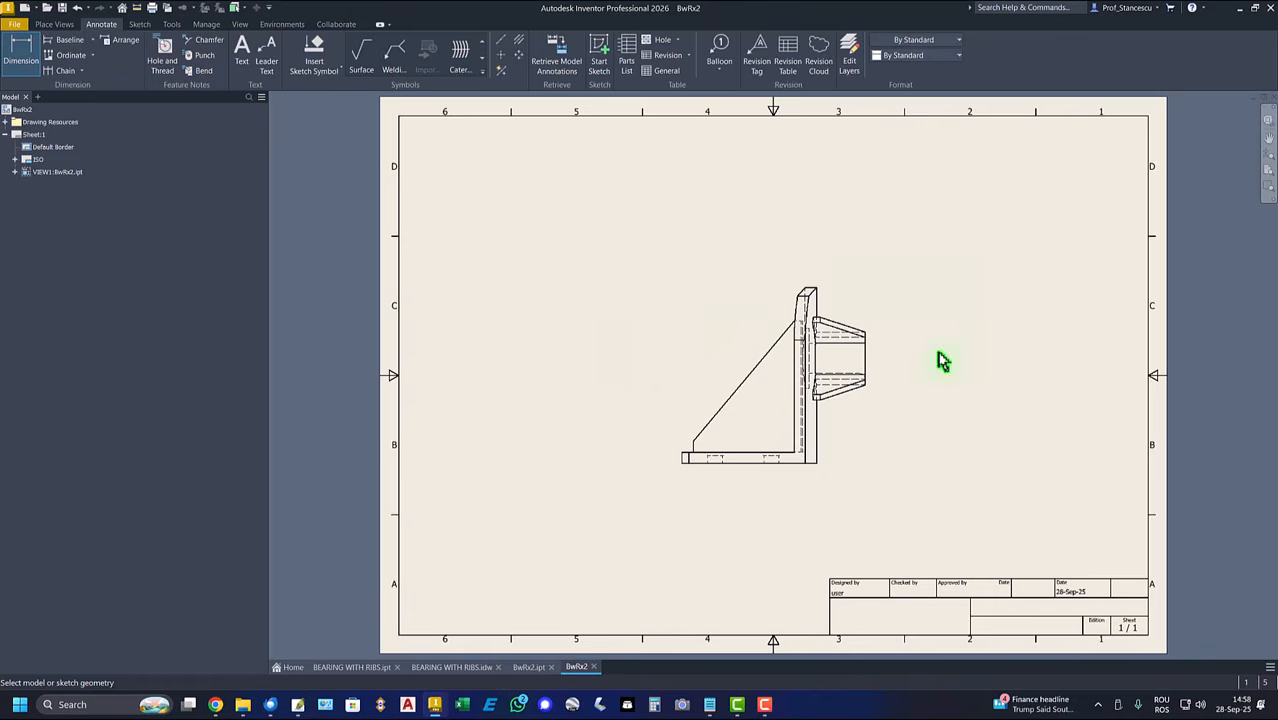
left_click(818, 468)
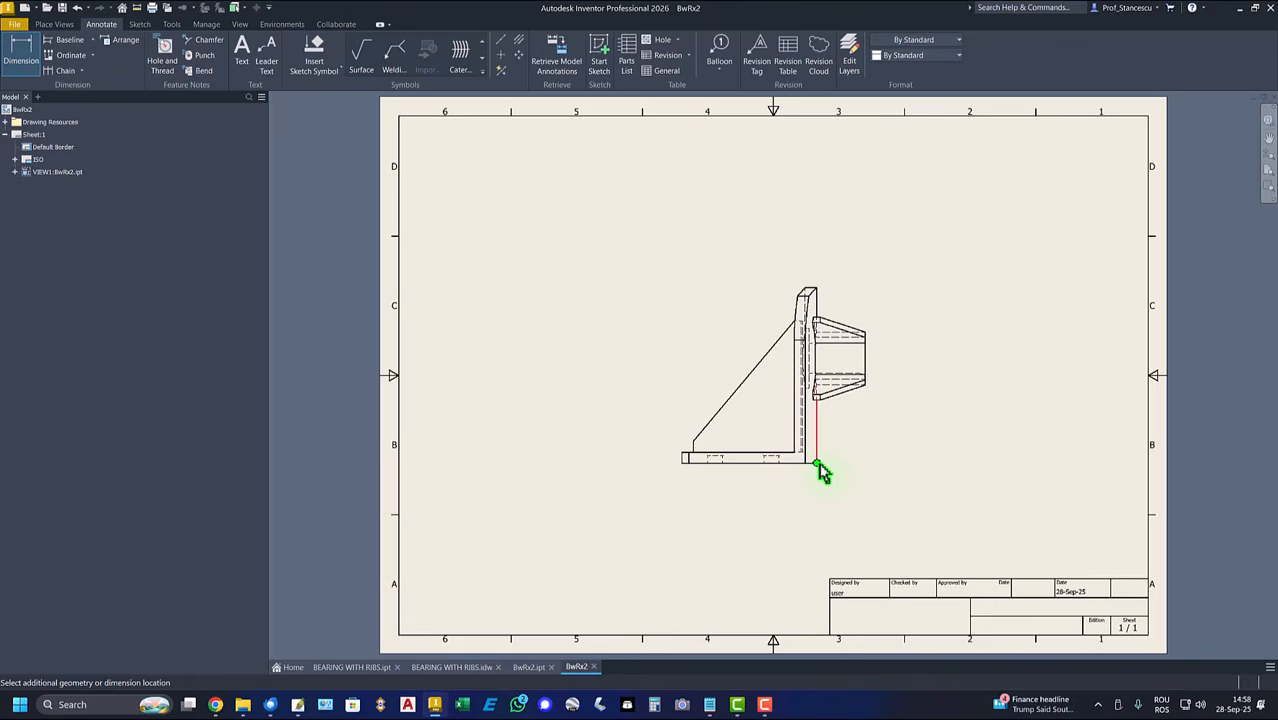
left_click(817, 292)
left_click(910, 372)
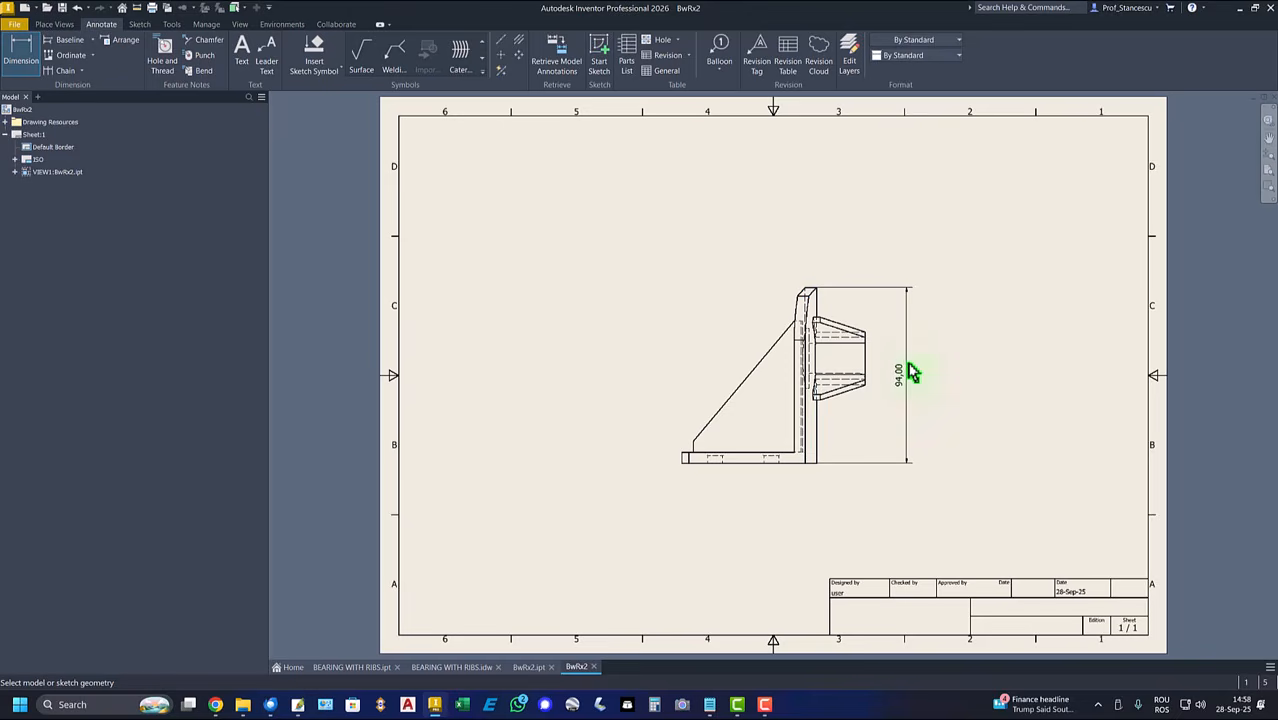
scroll(953, 380, "down", 2)
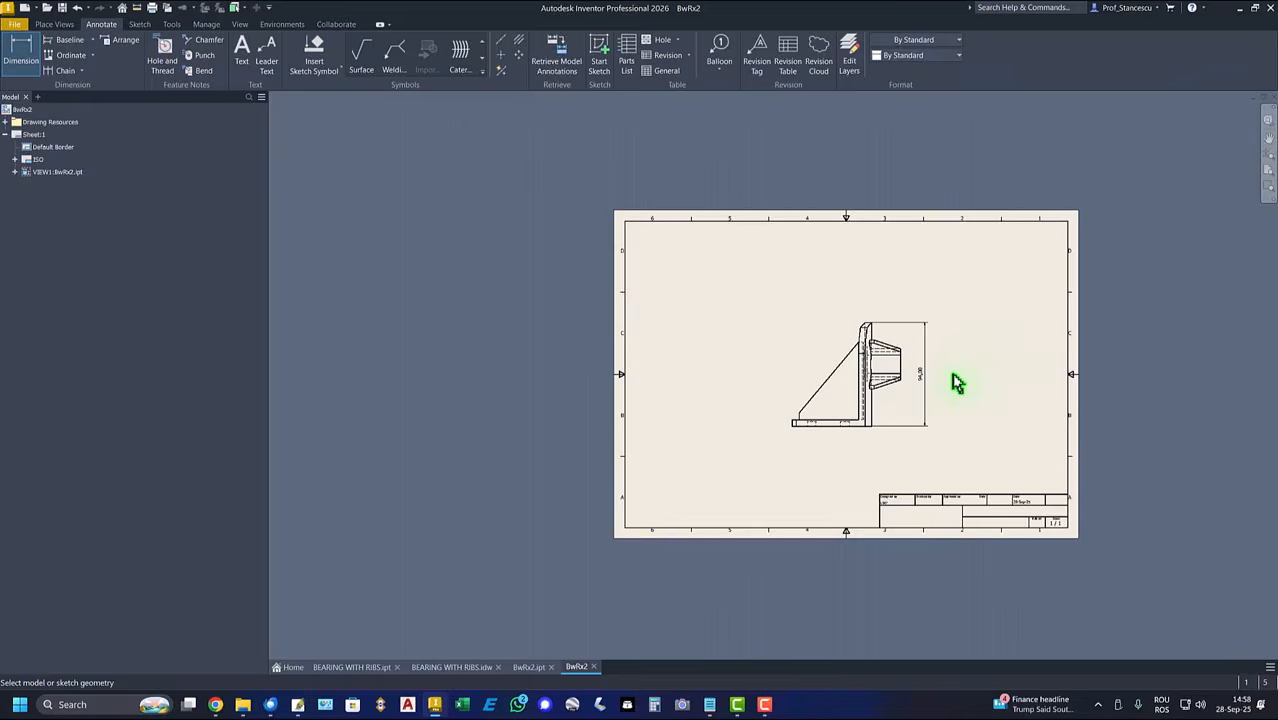
scroll(955, 382, "up", 5)
scroll(950, 380, "up", 3)
scroll(910, 391, "down", 3)
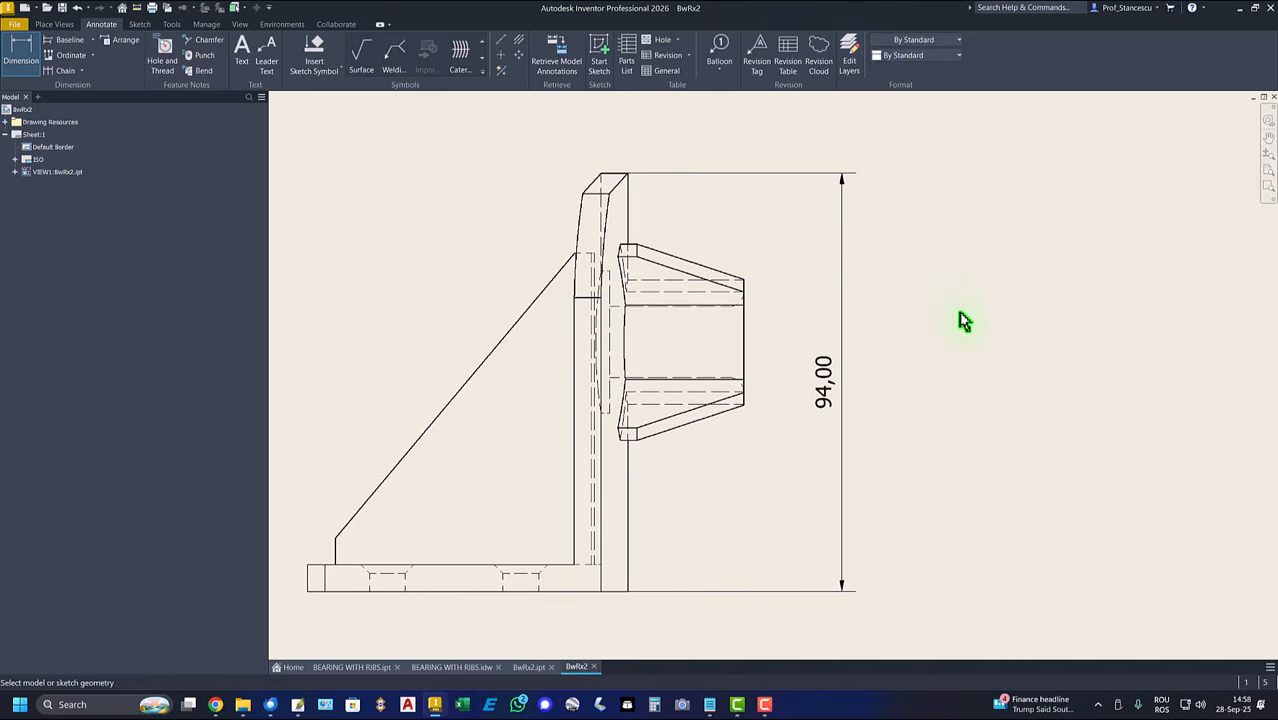
key("Home")
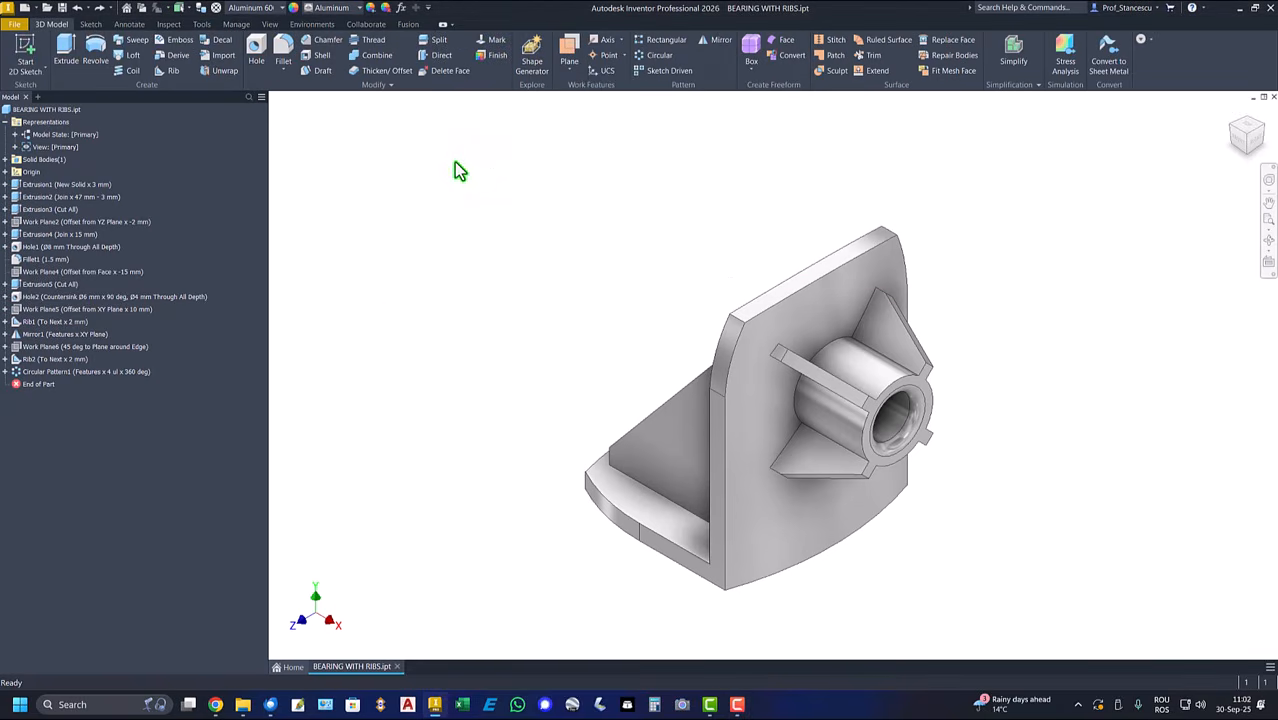
- Scale the BEARING WITH RIBS solid uniformly by a factor of 2 with Direct Edit
left_click(444, 59)
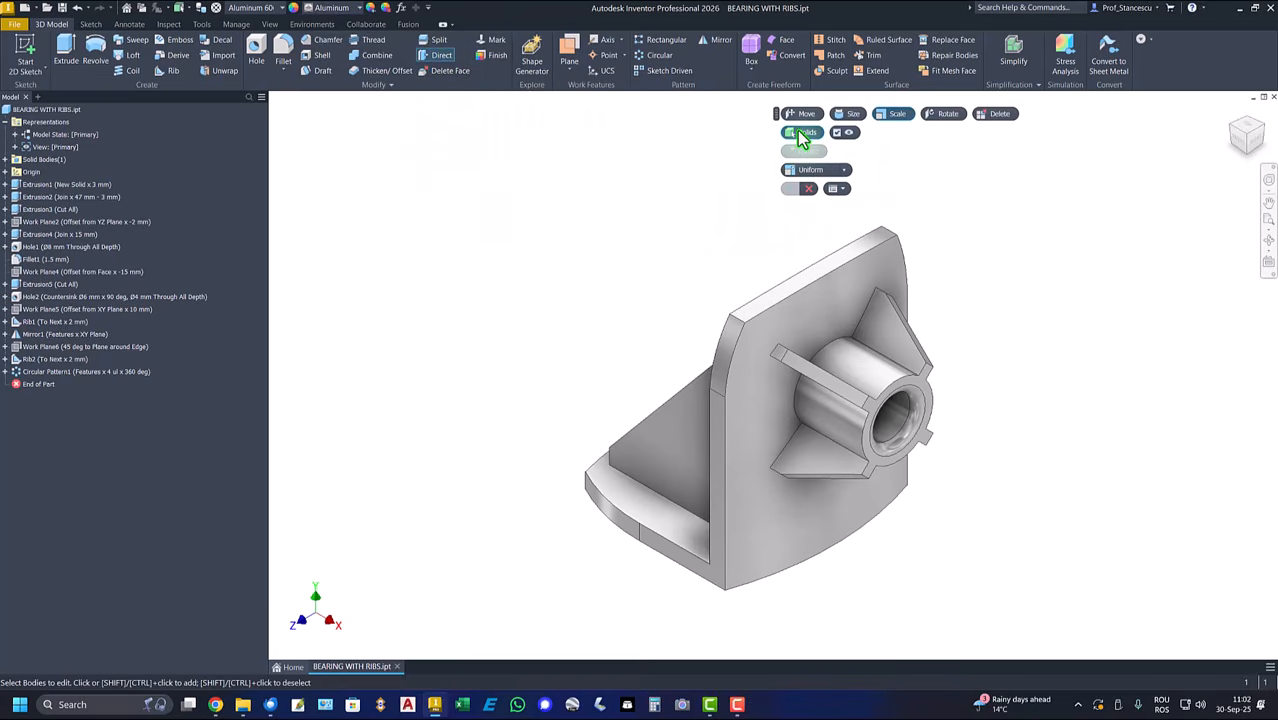
left_click(822, 318)
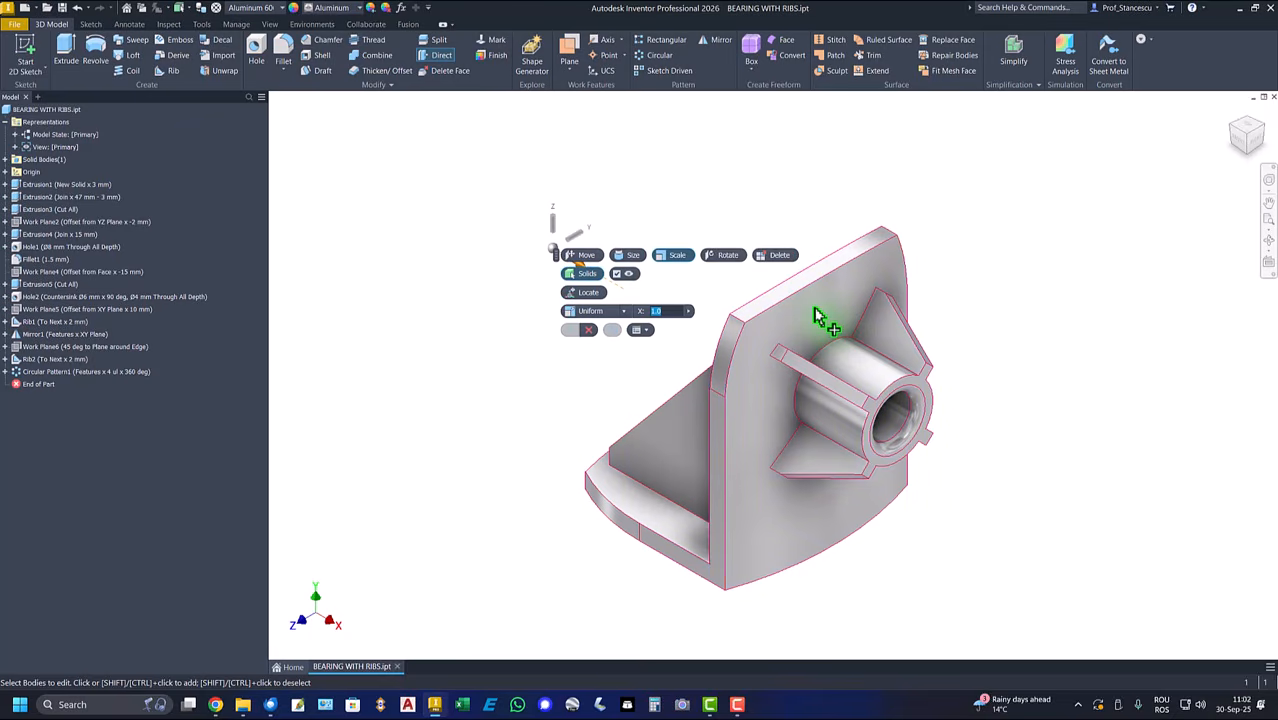
left_click(676, 258)
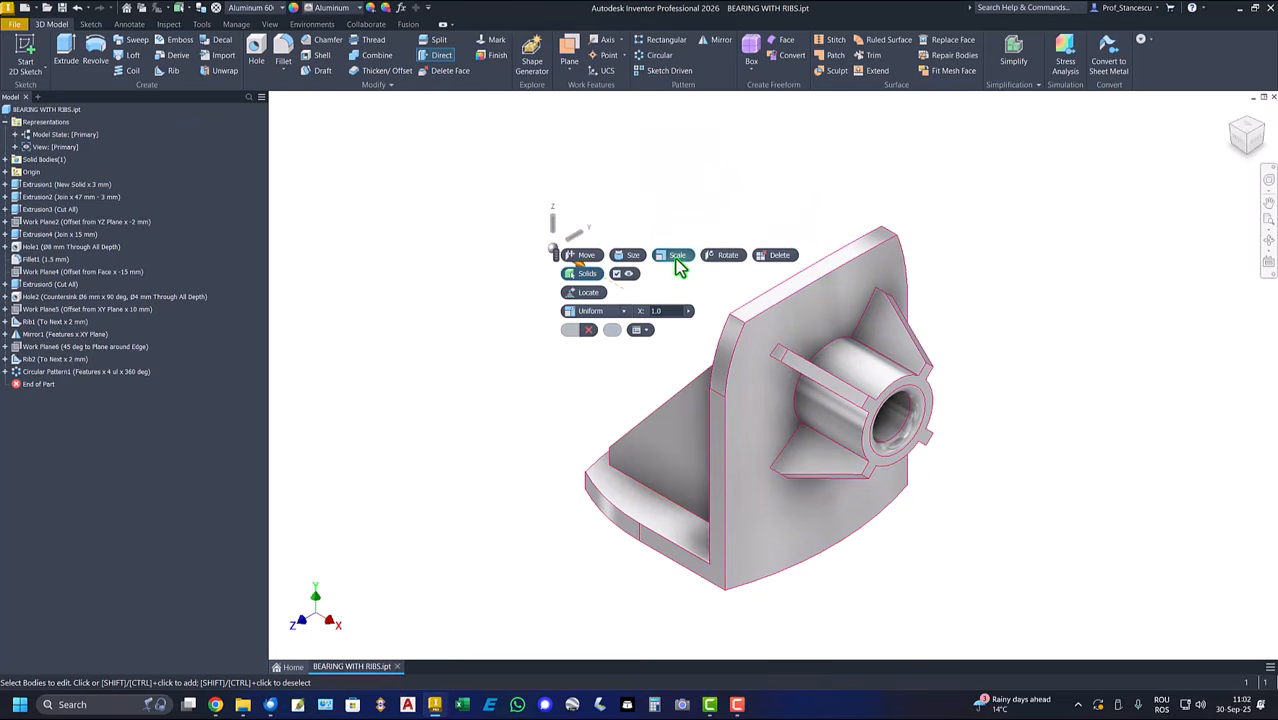
left_click(659, 313)
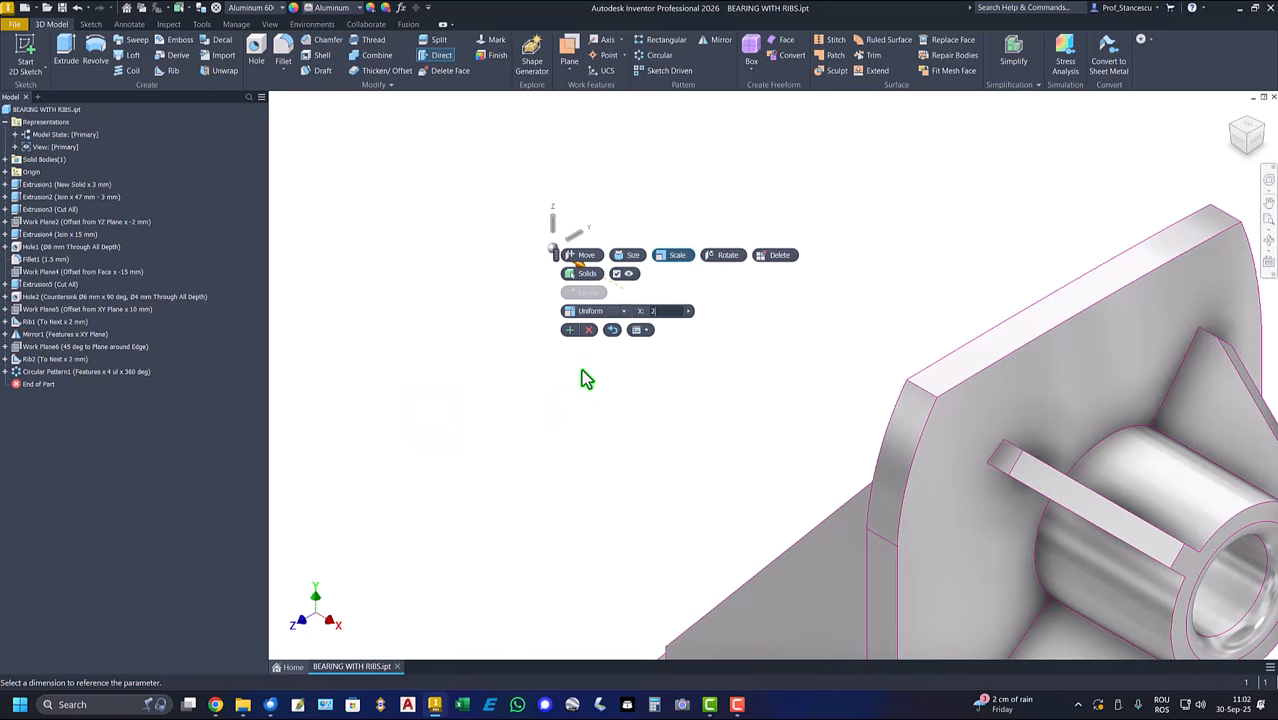
key("Return")
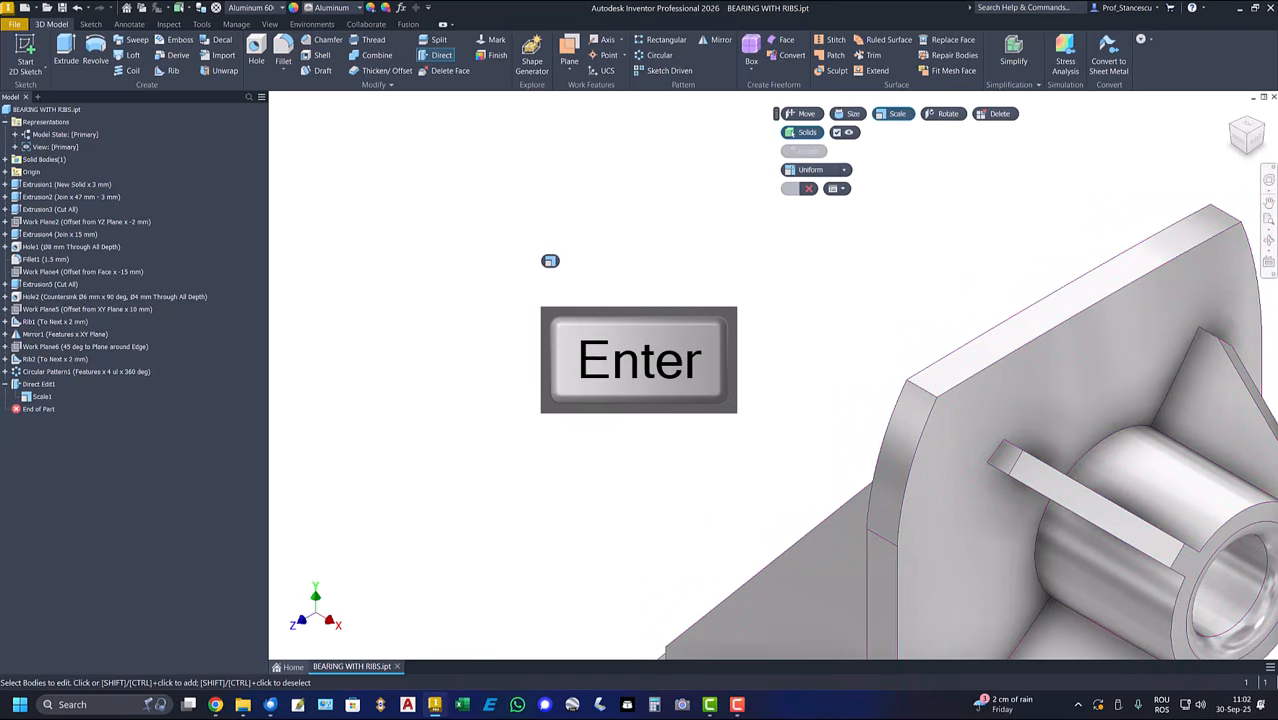
left_click(806, 190)
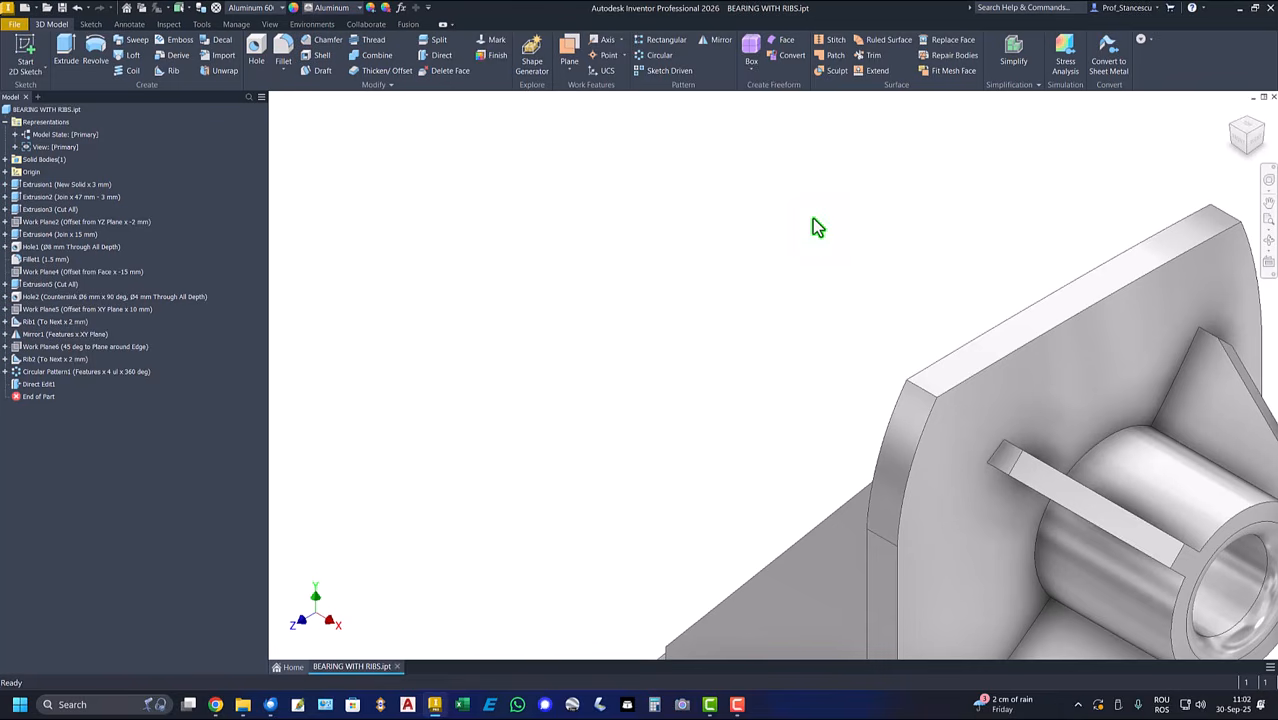
- Measure the outer circular edge at the front end of the directly scaled bearing's hub
key("F6")
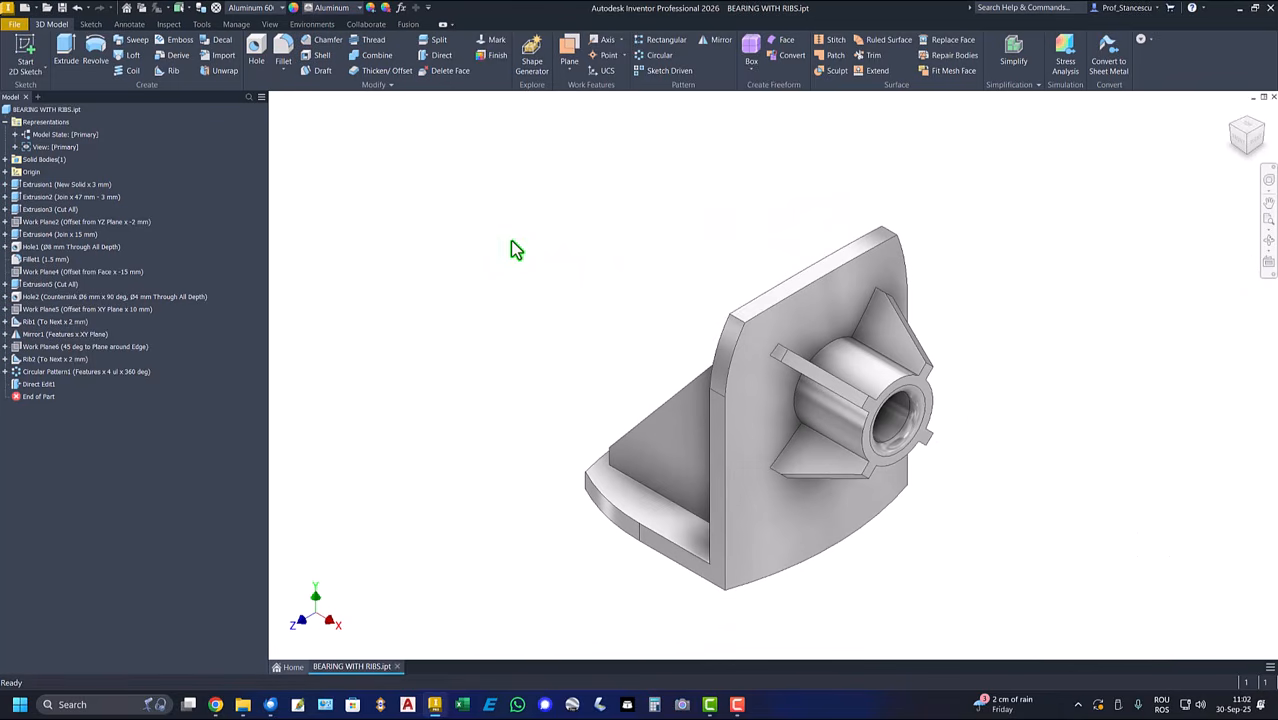
key("m")
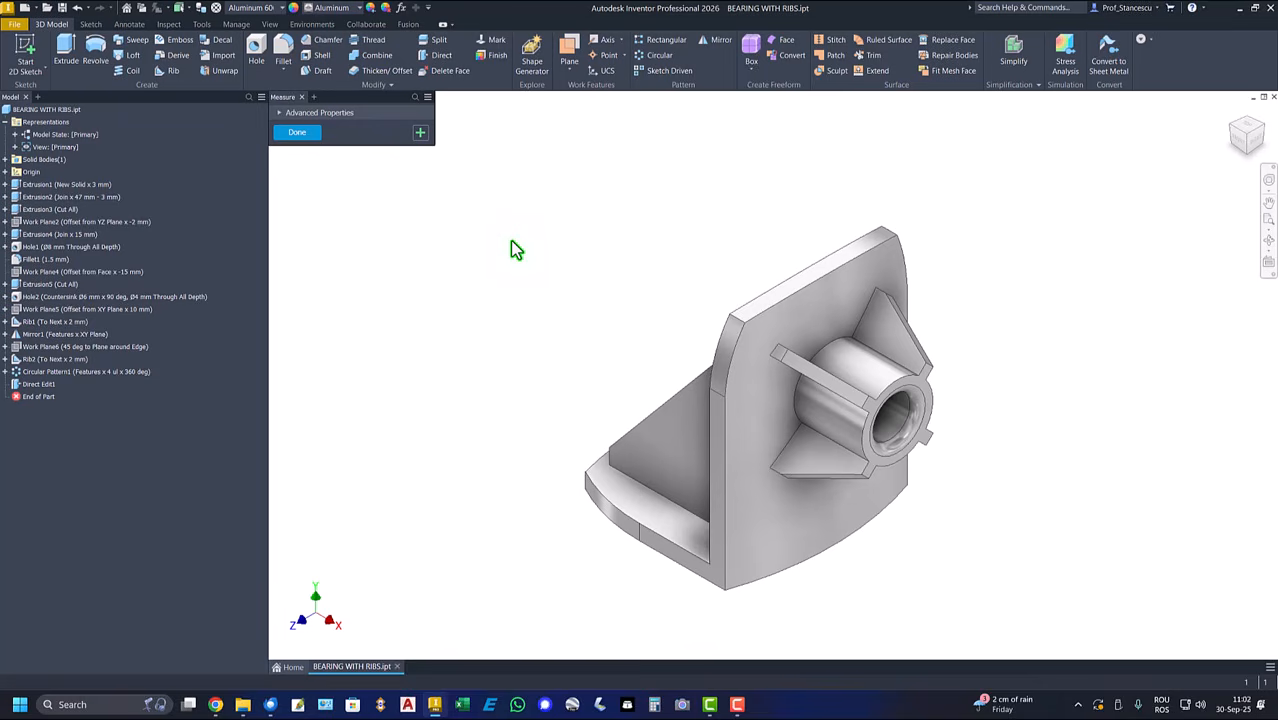
left_click(894, 385)
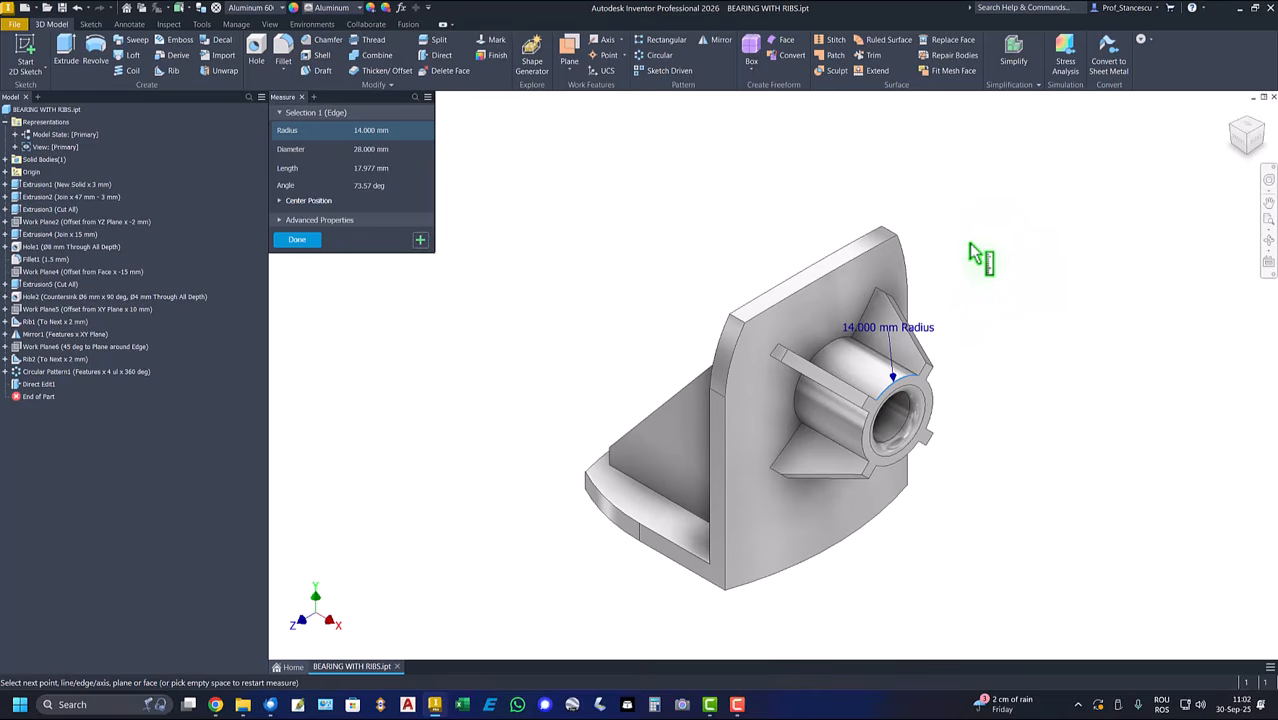
left_click(303, 240)
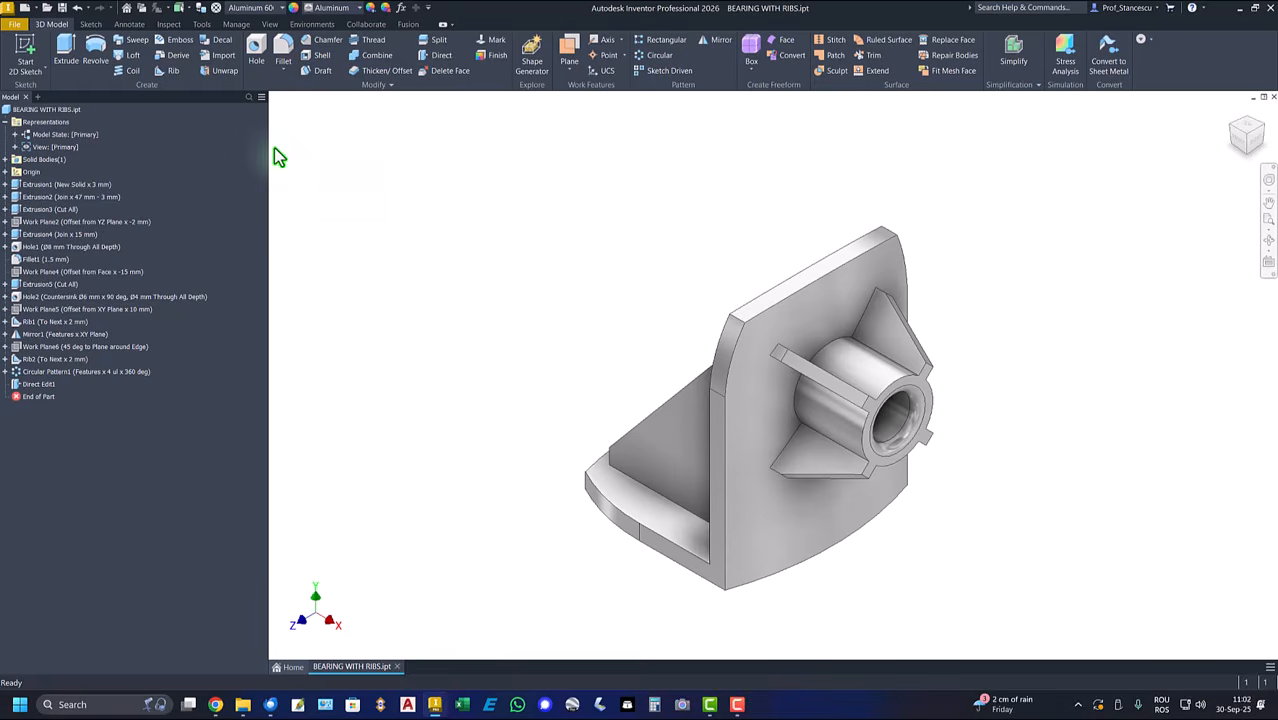
- Review the model parameters and equations of the BEARING WITH RIBS part
left_click(236, 24)
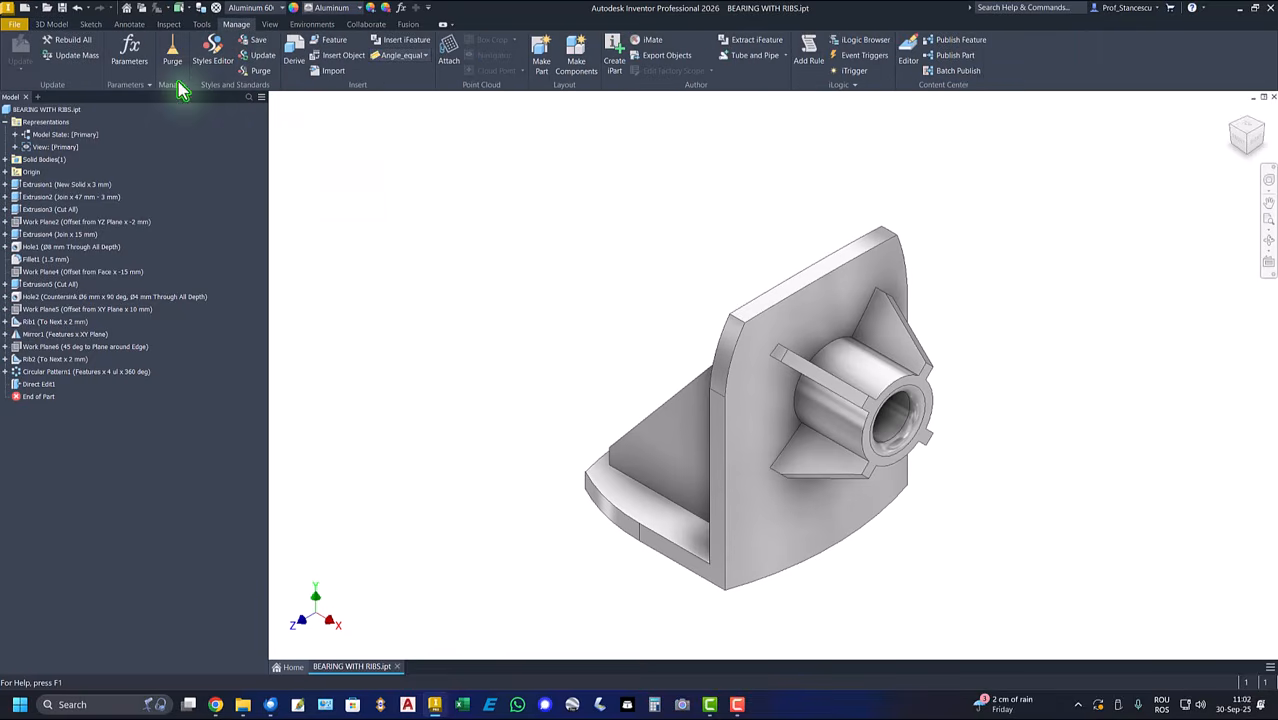
left_click(130, 52)
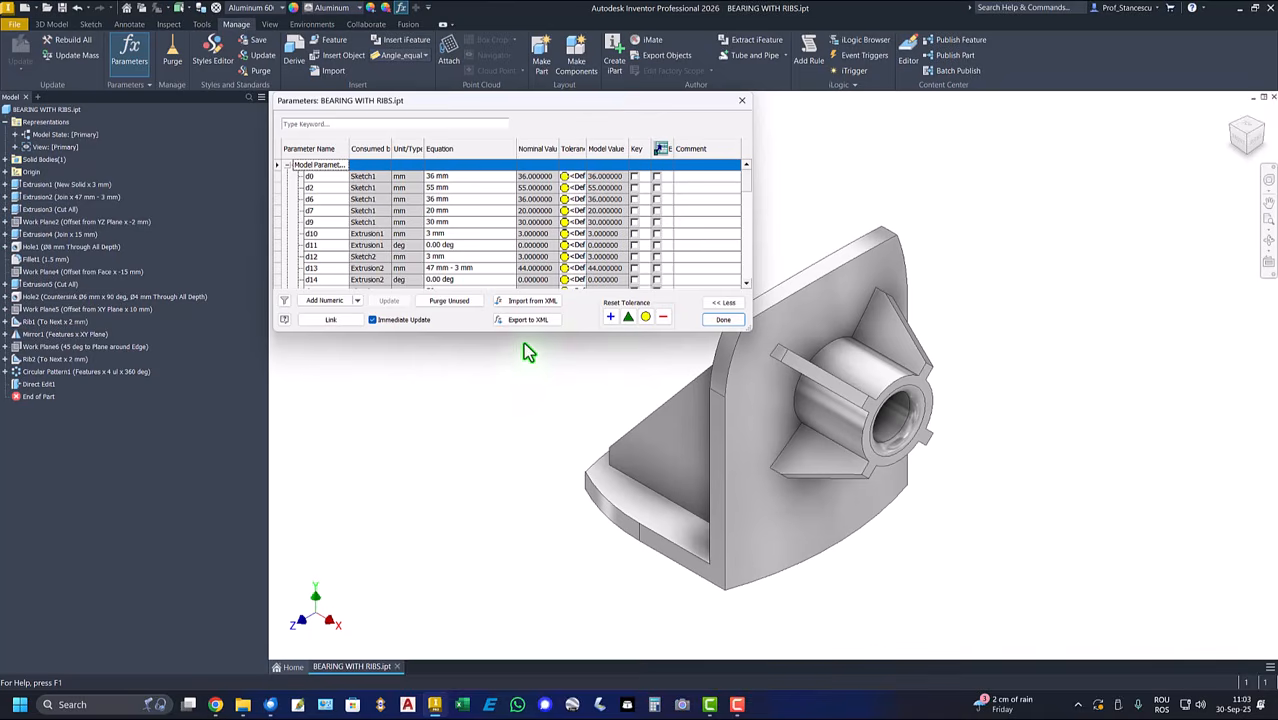
left_click(721, 320)
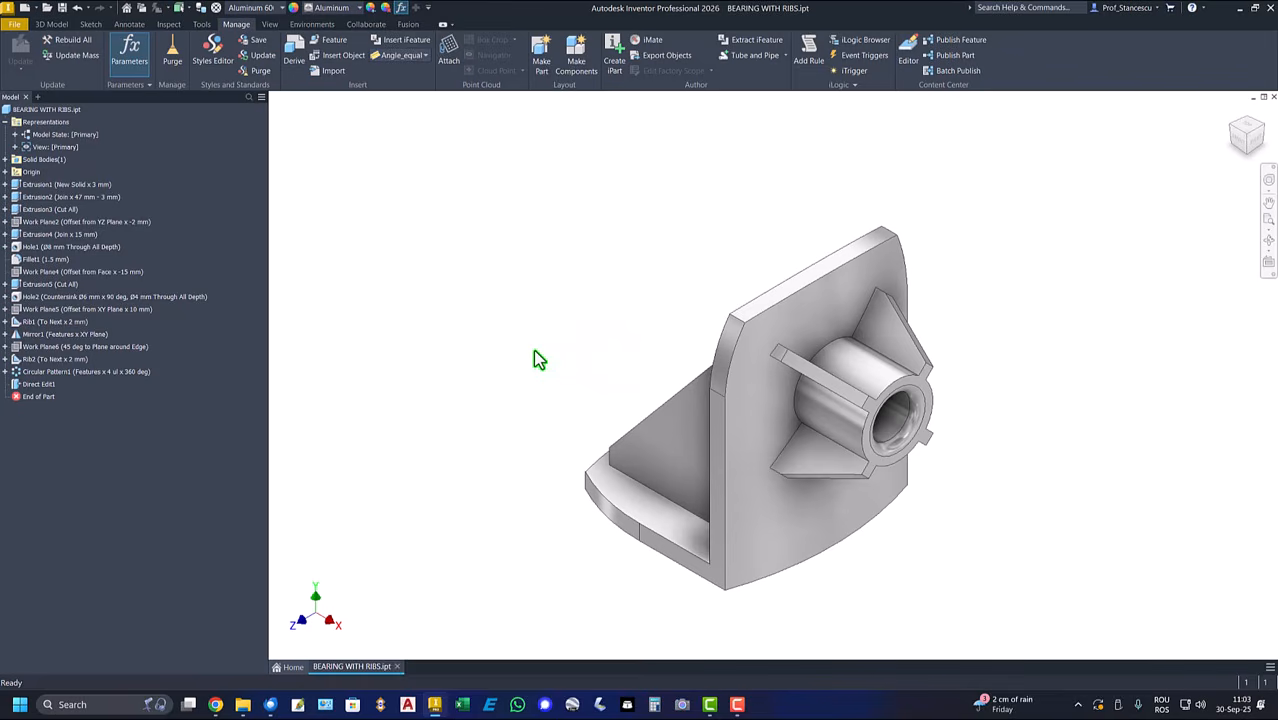